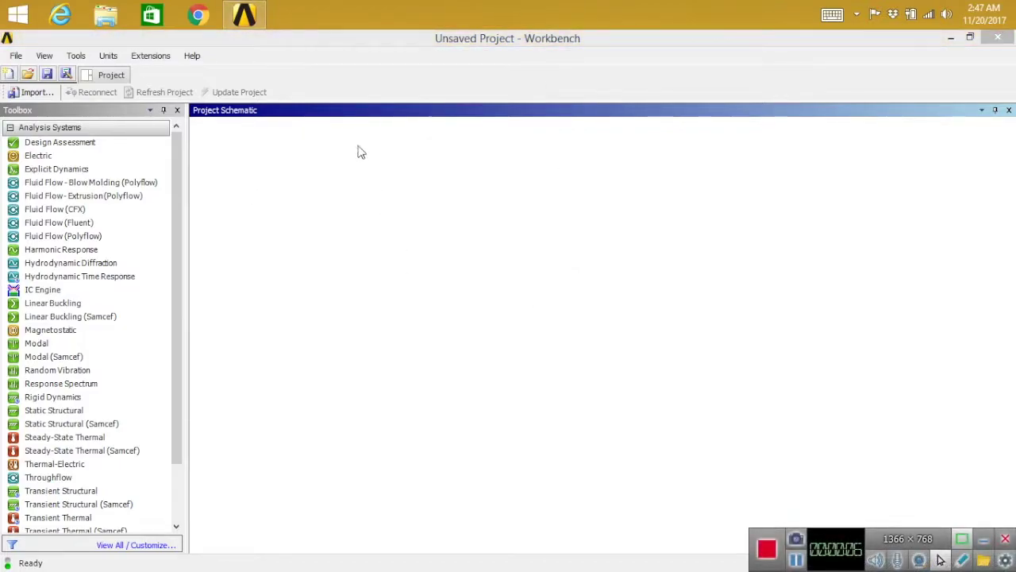
- Add a Geometry component system titled 'Spring Plate' and bring up its Geometry cell options
left_click(983, 539)
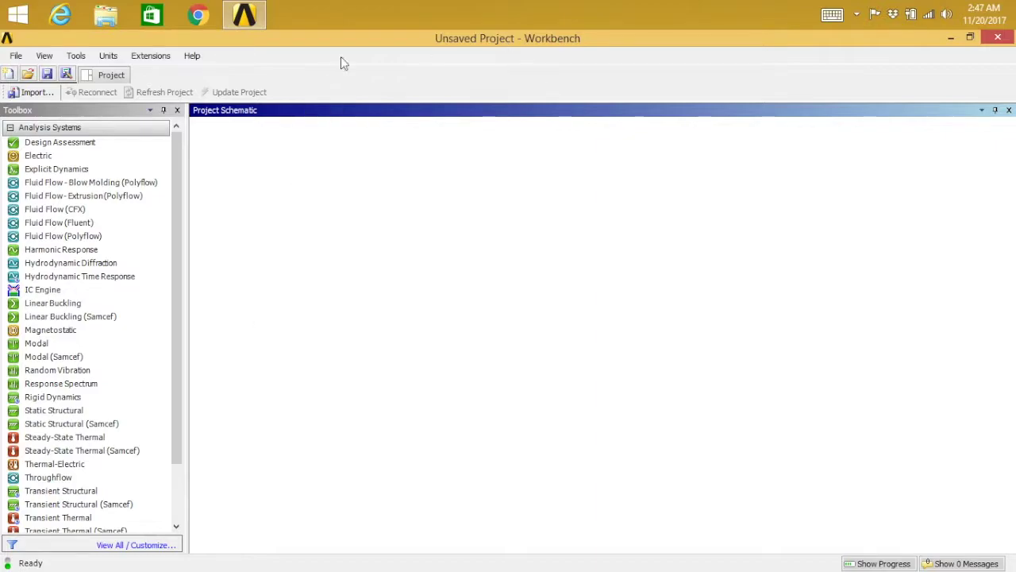
right_click(395, 205)
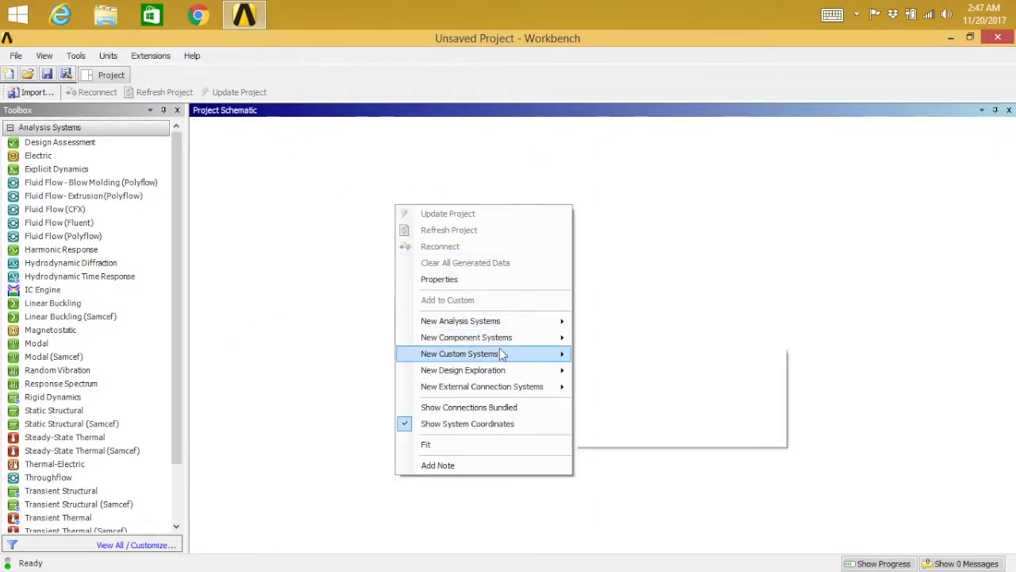
mouse_move(501, 343)
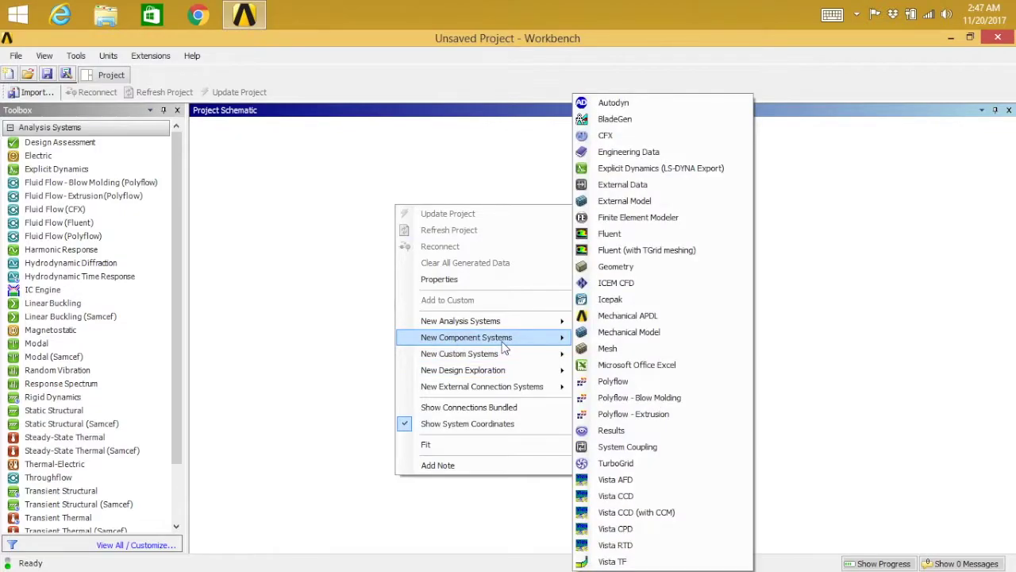
left_click(614, 267)
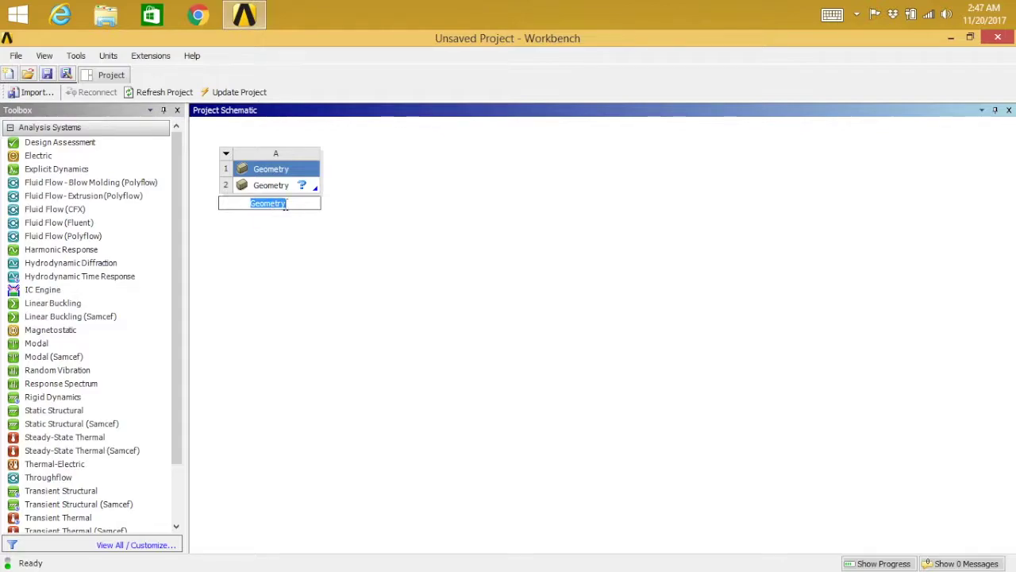
type("Spring")
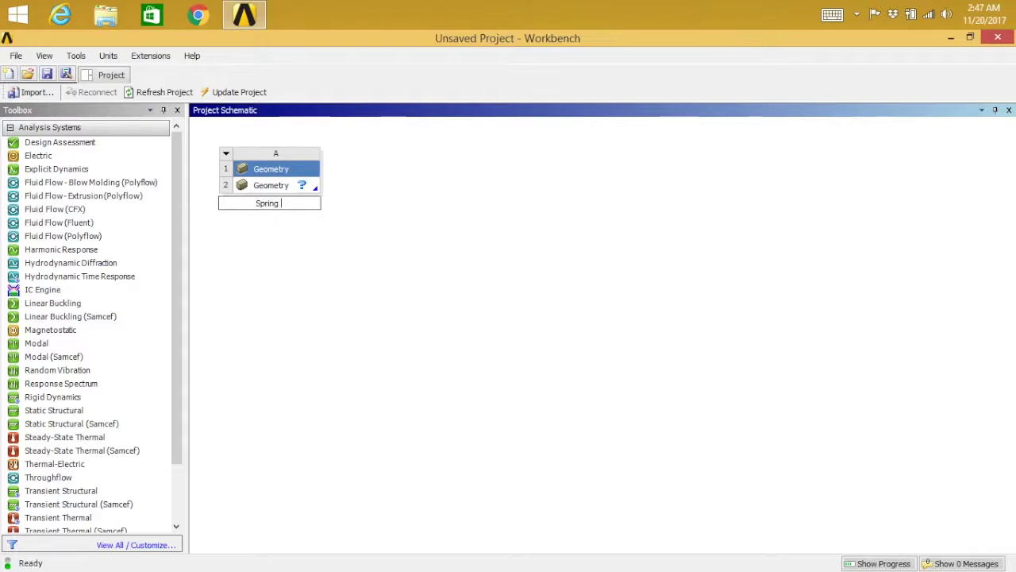
type(" Plate")
left_click(303, 238)
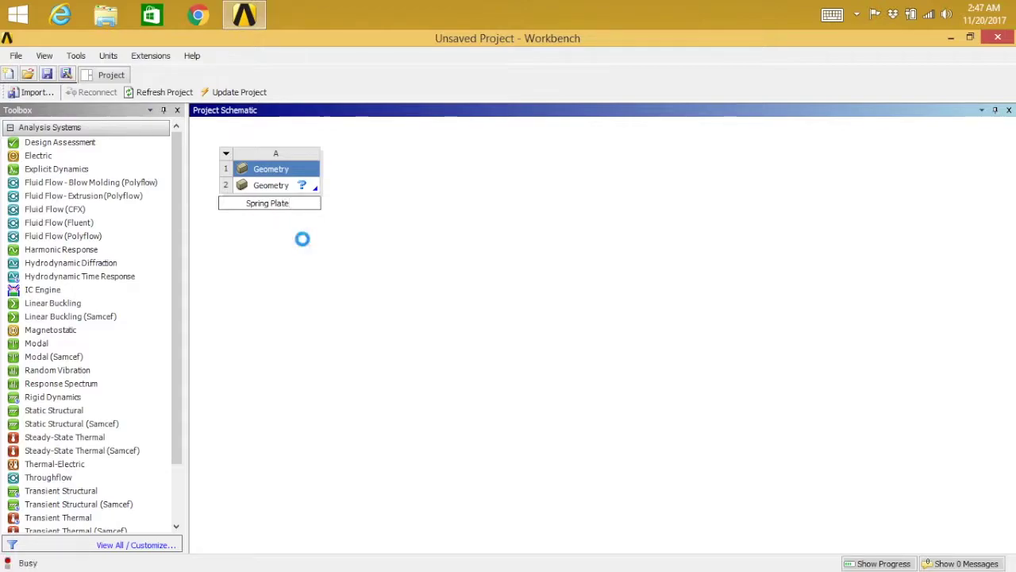
left_click(279, 190)
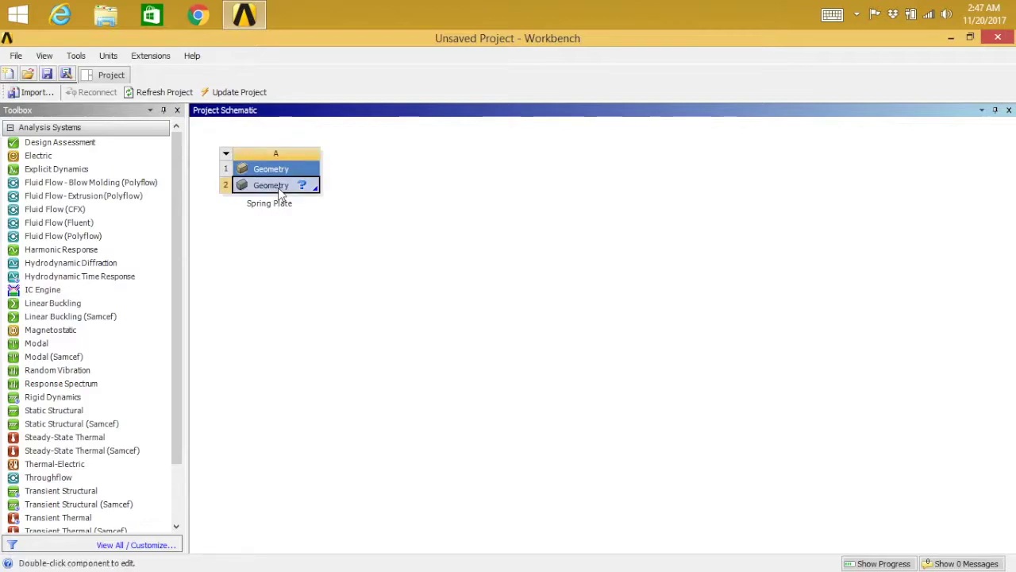
right_click(280, 191)
- Launch DesignModeler with New Geometry from the Spring Plate Geometry cell
left_click(304, 199)
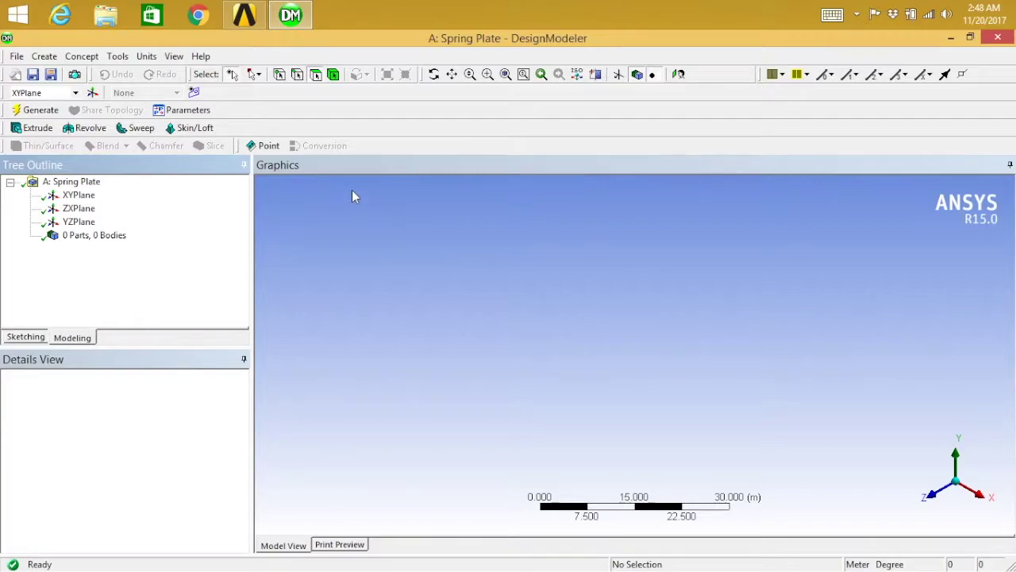
- Set the model length units to millimetres
left_click(146, 57)
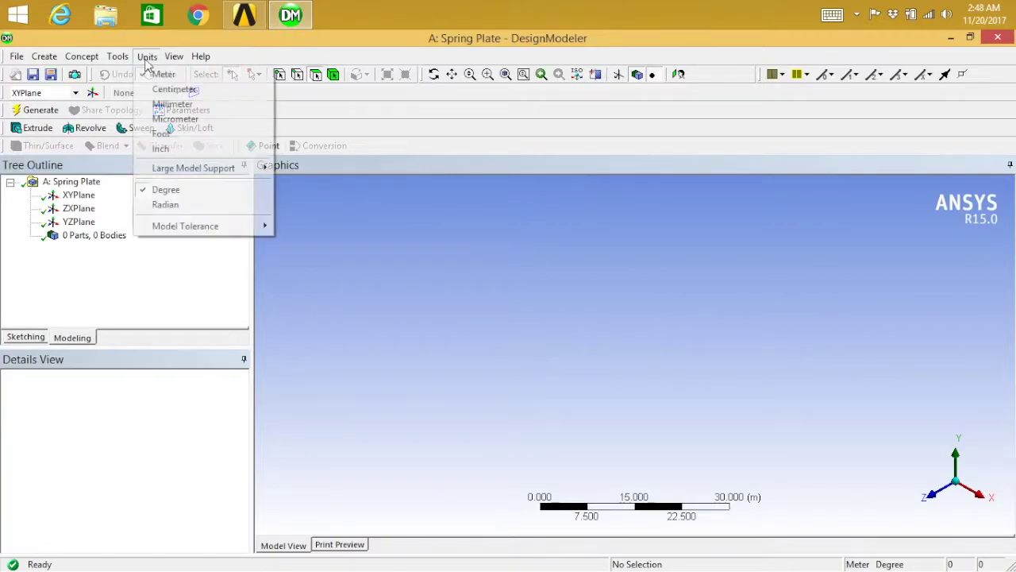
left_click(184, 107)
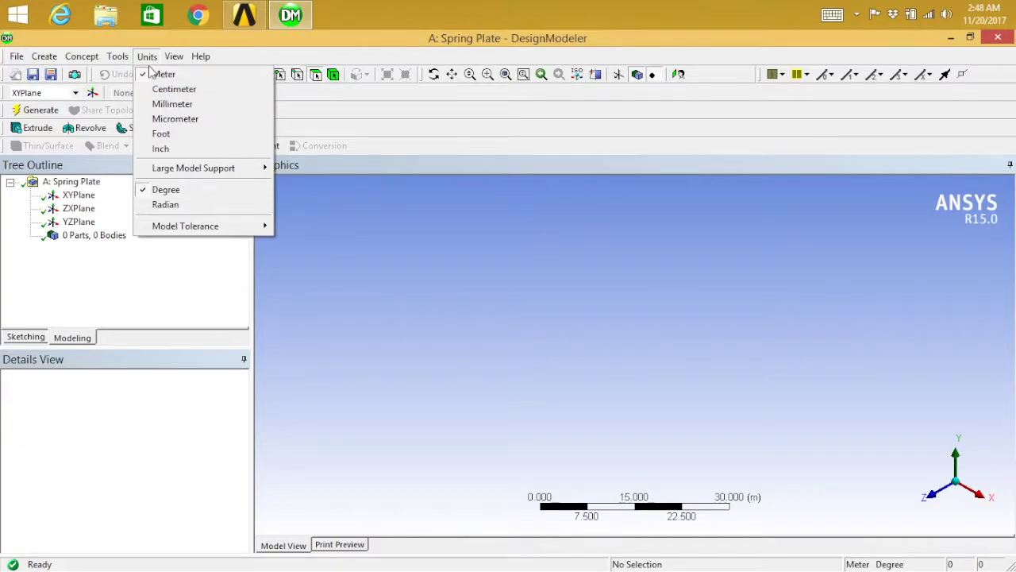
left_click(191, 104)
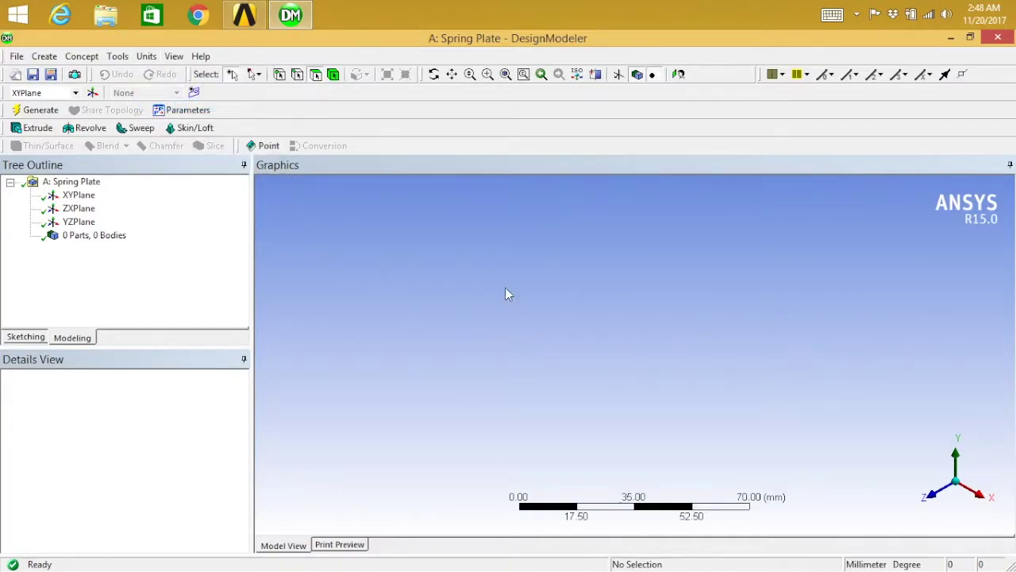
- Create Sketch1 on the XYPlane and turn the view to look straight at it
left_click(79, 196)
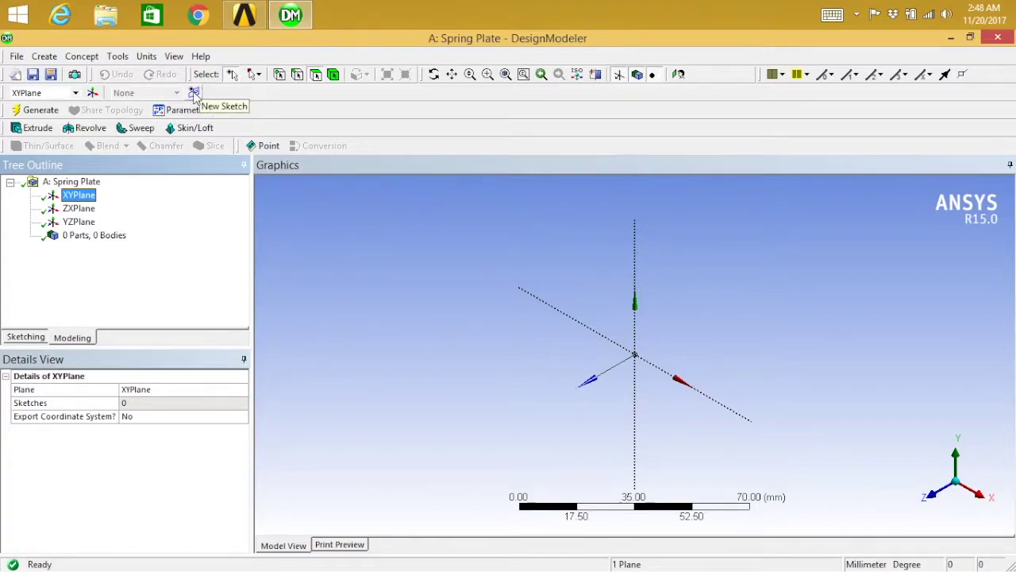
left_click(194, 93)
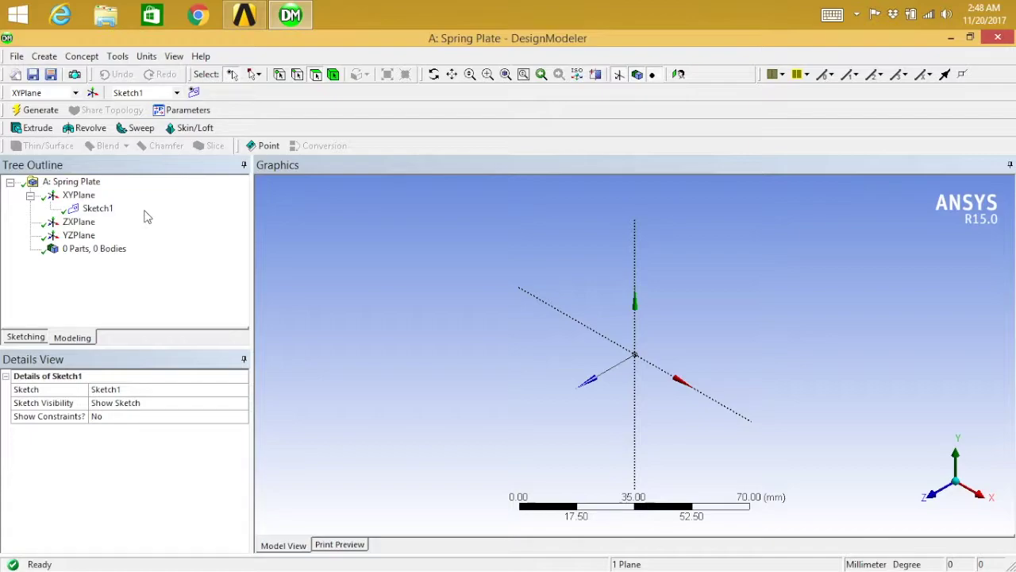
left_click(98, 208)
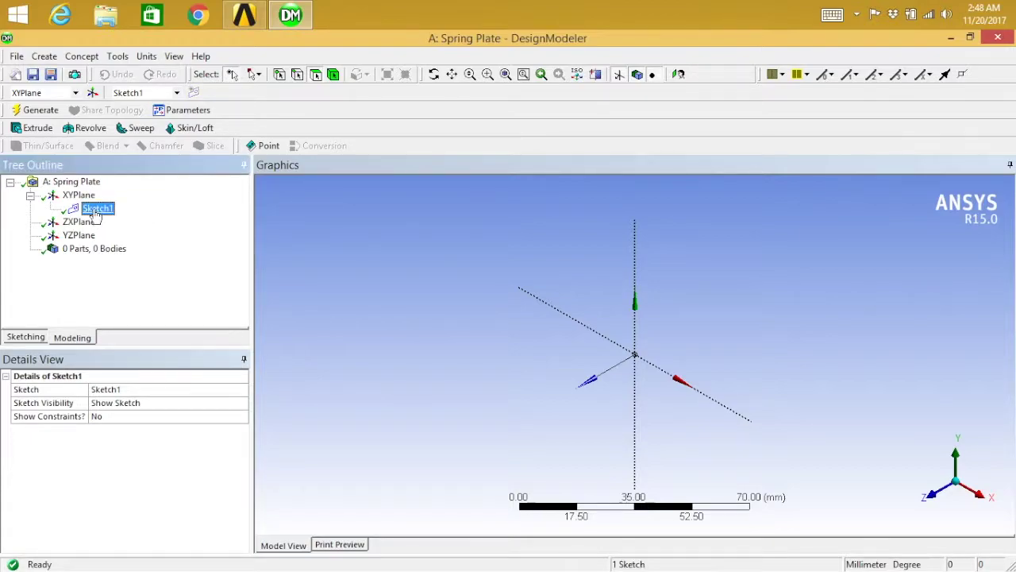
right_click(99, 212)
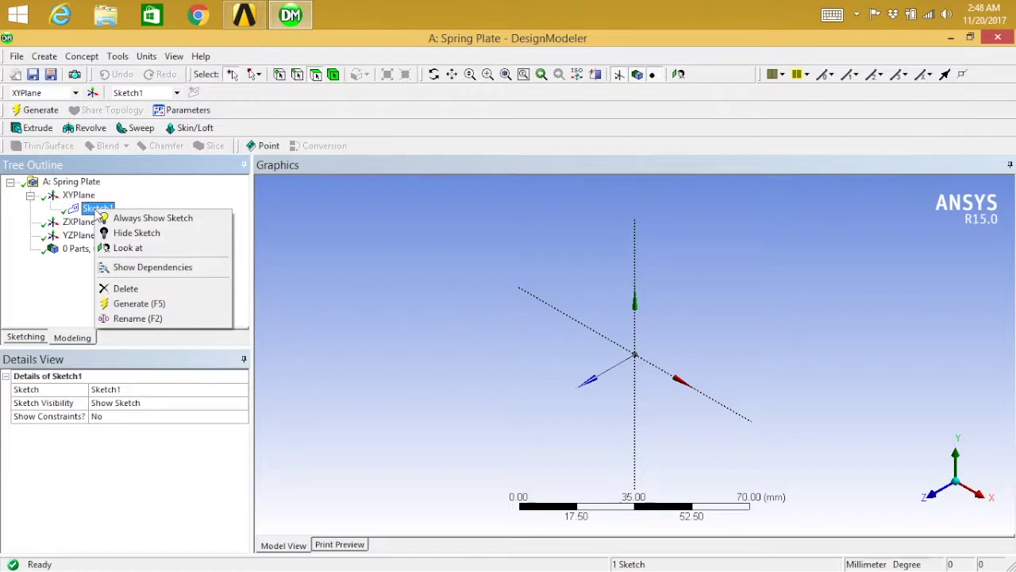
left_click(135, 248)
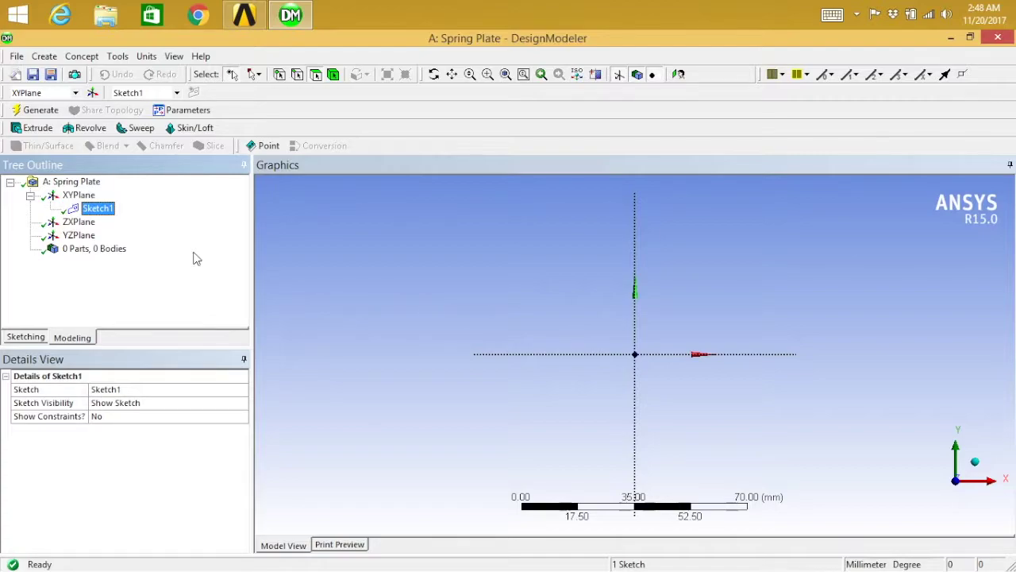
- Draw a vertical line upward from the sketch origin
left_click(27, 337)
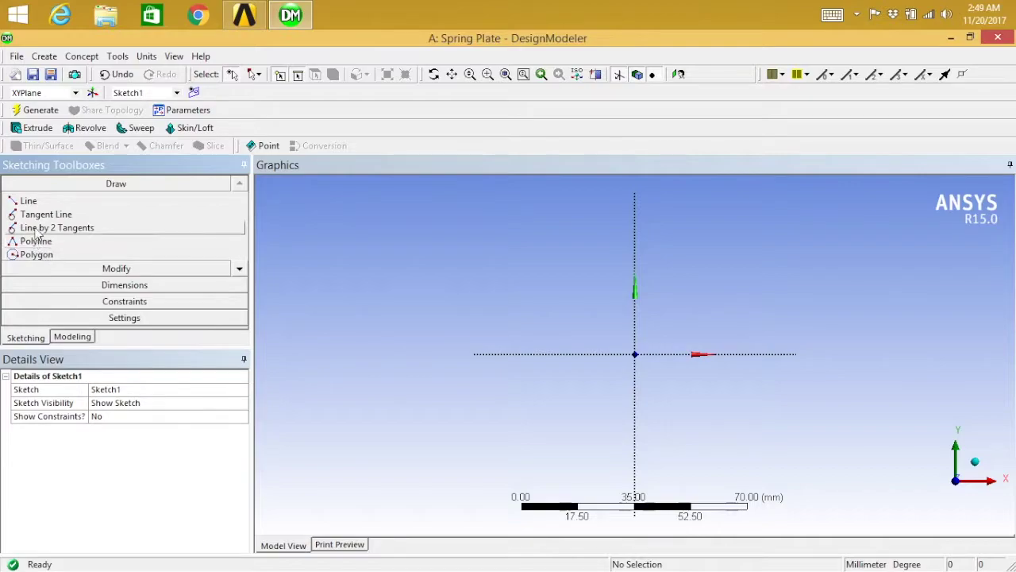
left_click(29, 201)
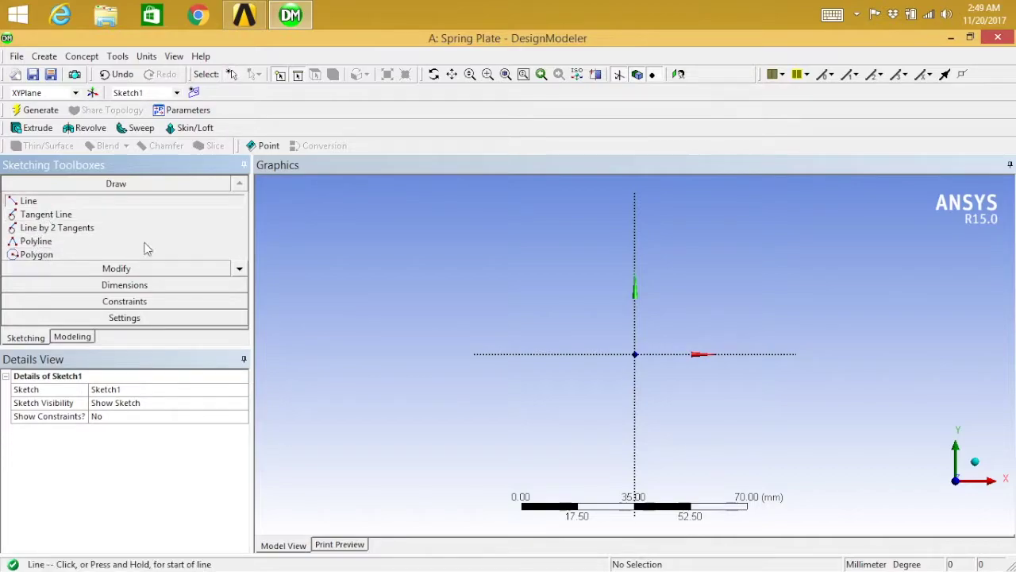
left_click(635, 353)
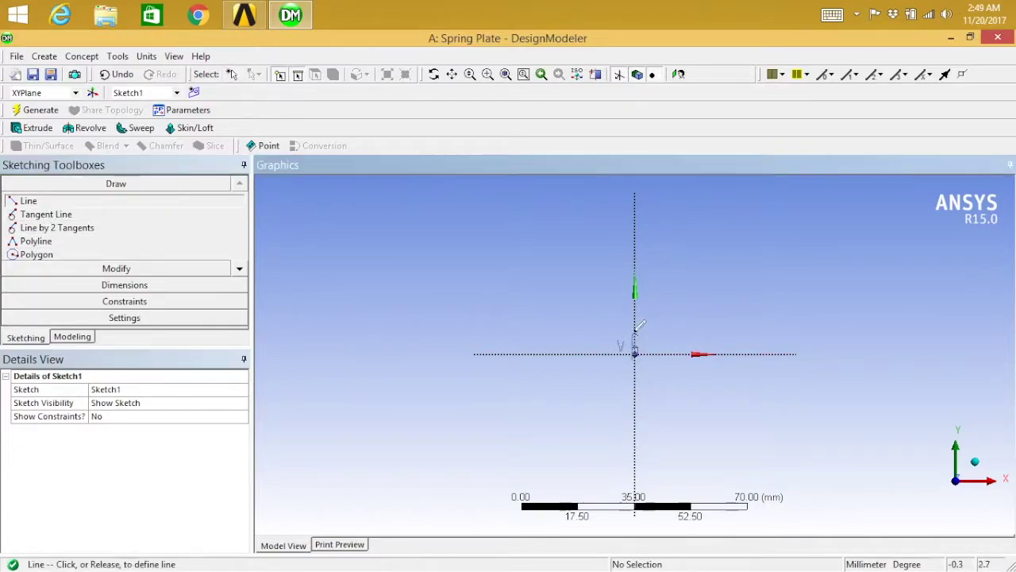
left_click(639, 215)
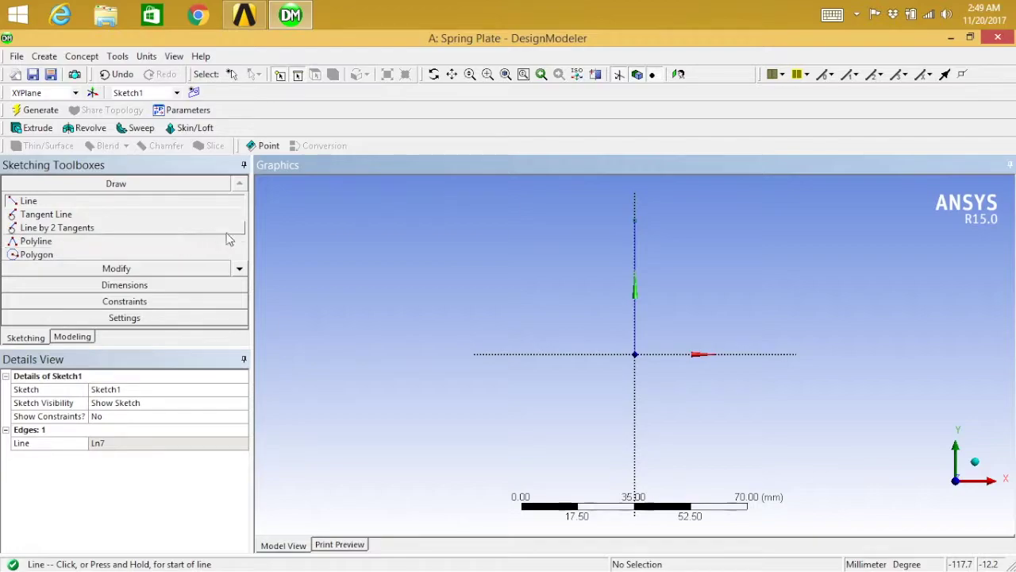
- Add a tangent arc from the line's top end curving to the right
left_click(241, 270)
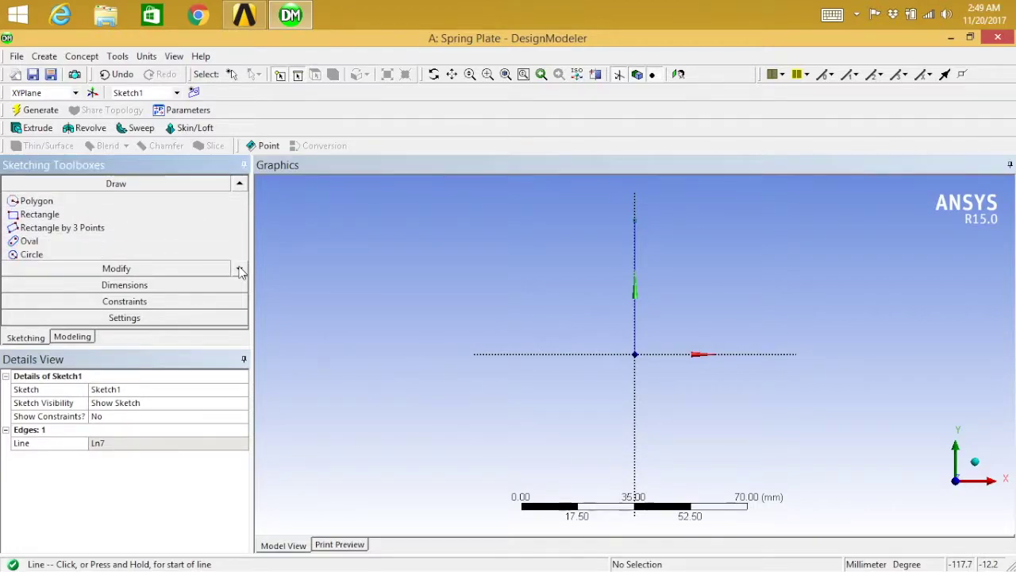
left_click(241, 270)
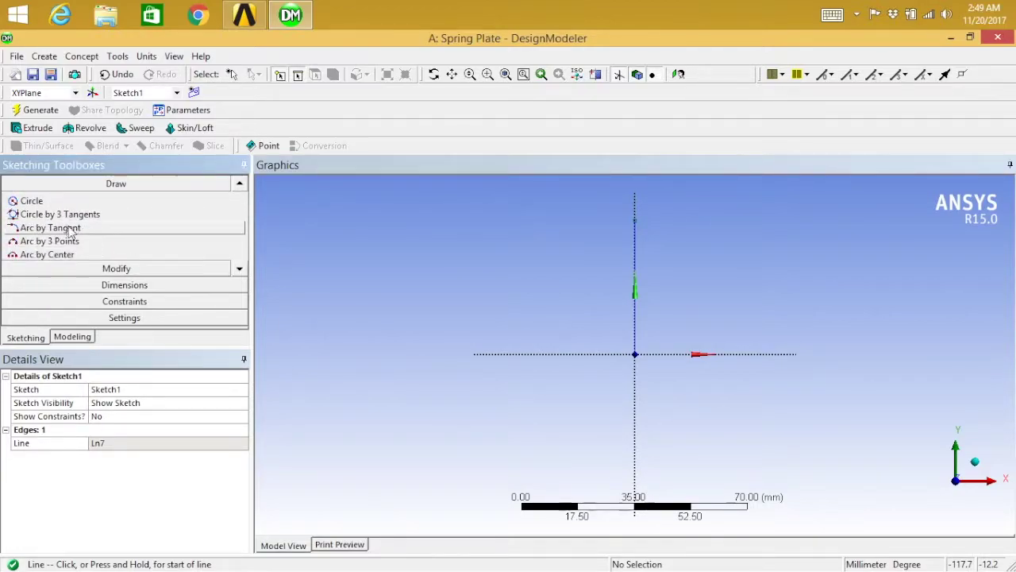
left_click(80, 228)
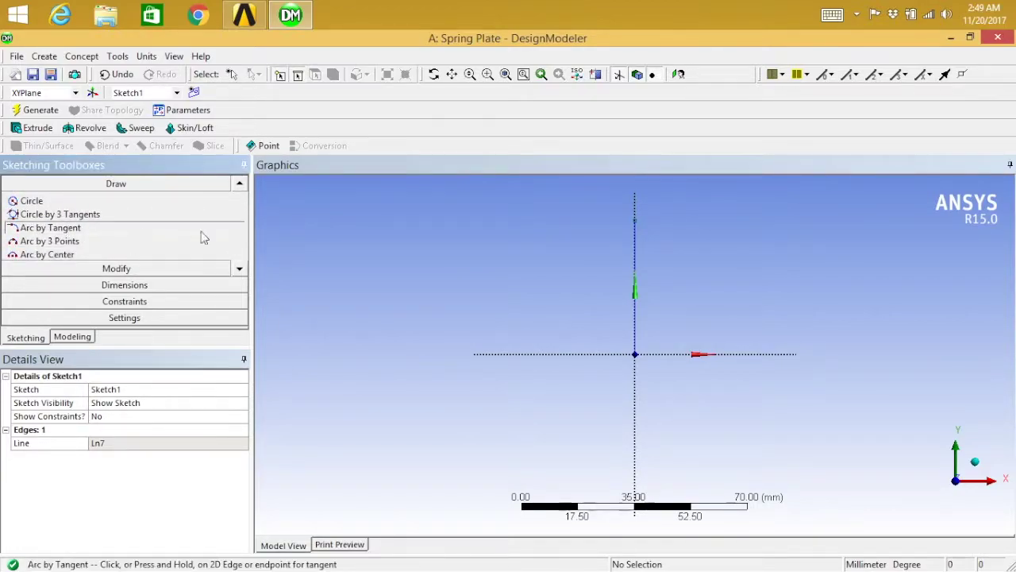
left_click(635, 219)
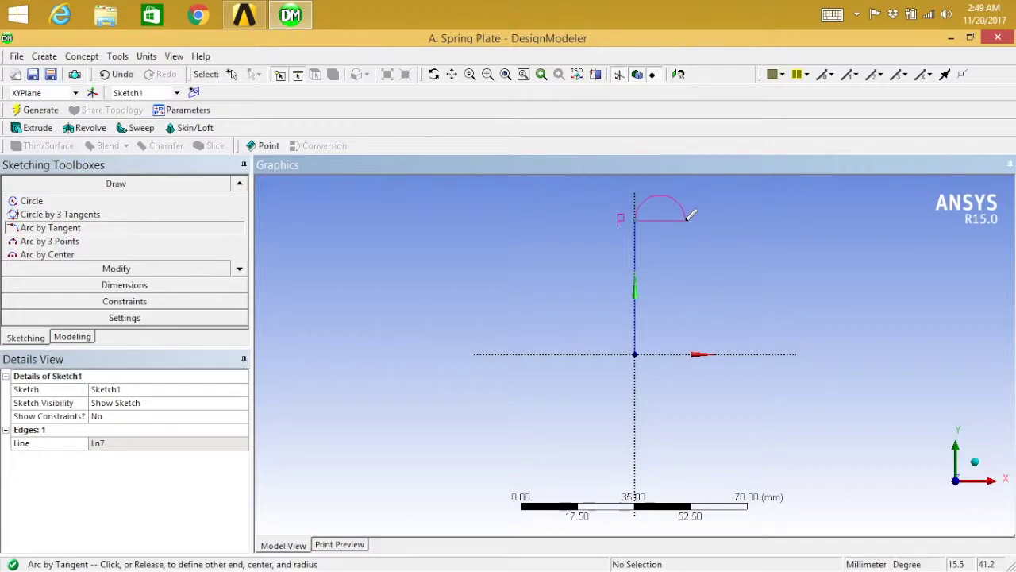
left_click(686, 220)
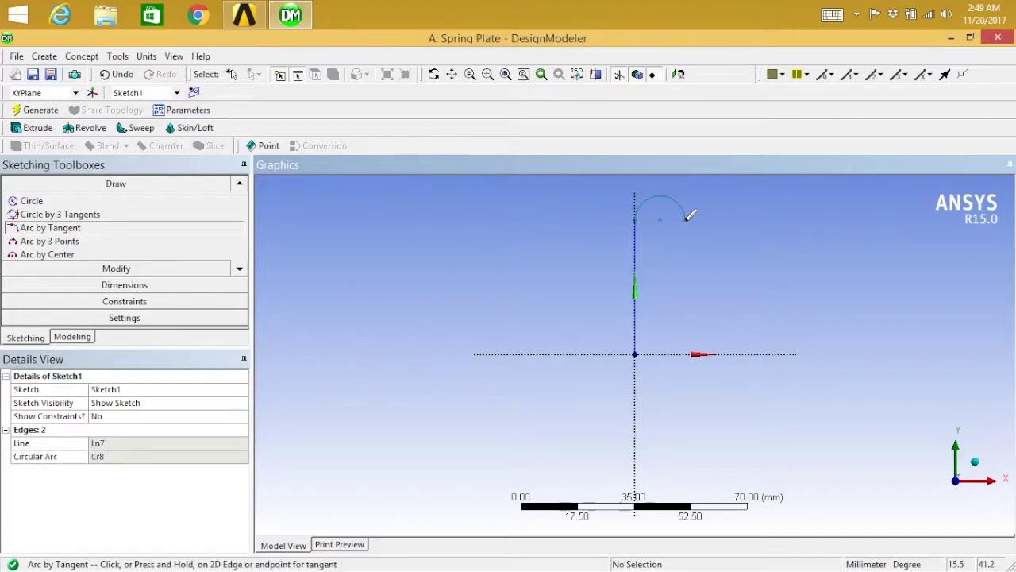
- Draw a vertical line down from the top arc's right end
left_click(239, 185)
left_click(239, 185)
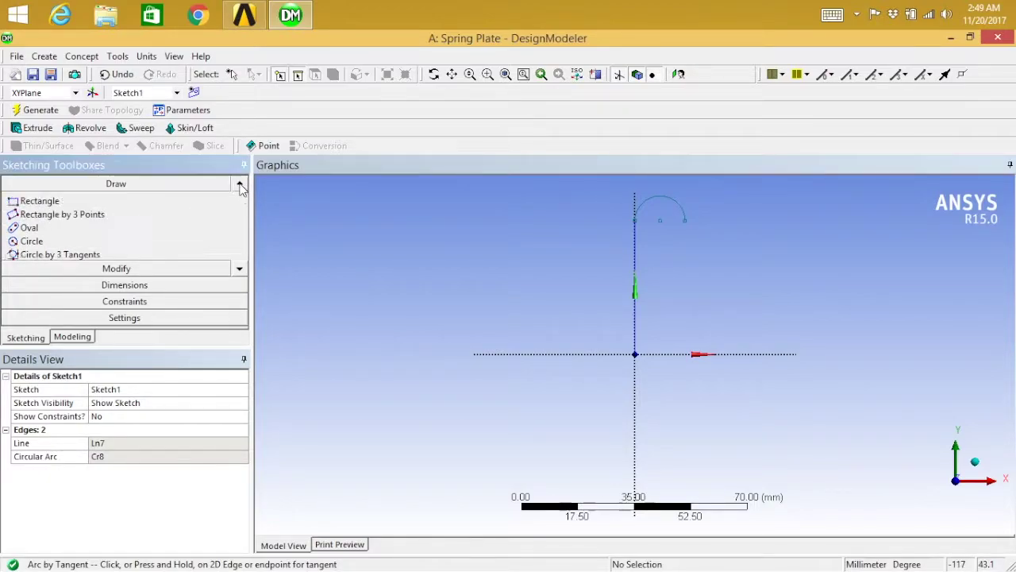
left_click(239, 185)
left_click(239, 185)
left_click(240, 185)
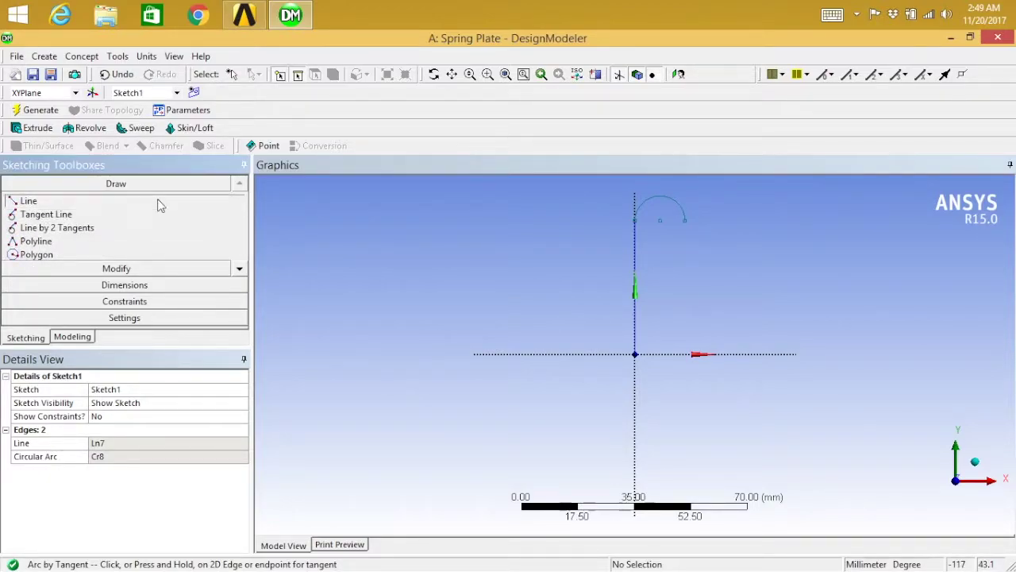
left_click(159, 202)
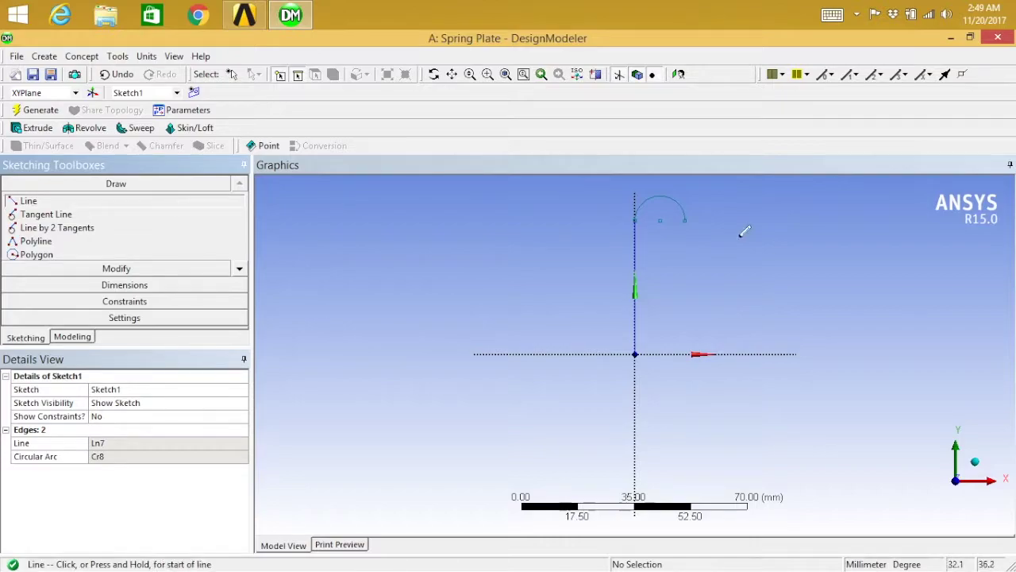
left_click(686, 219)
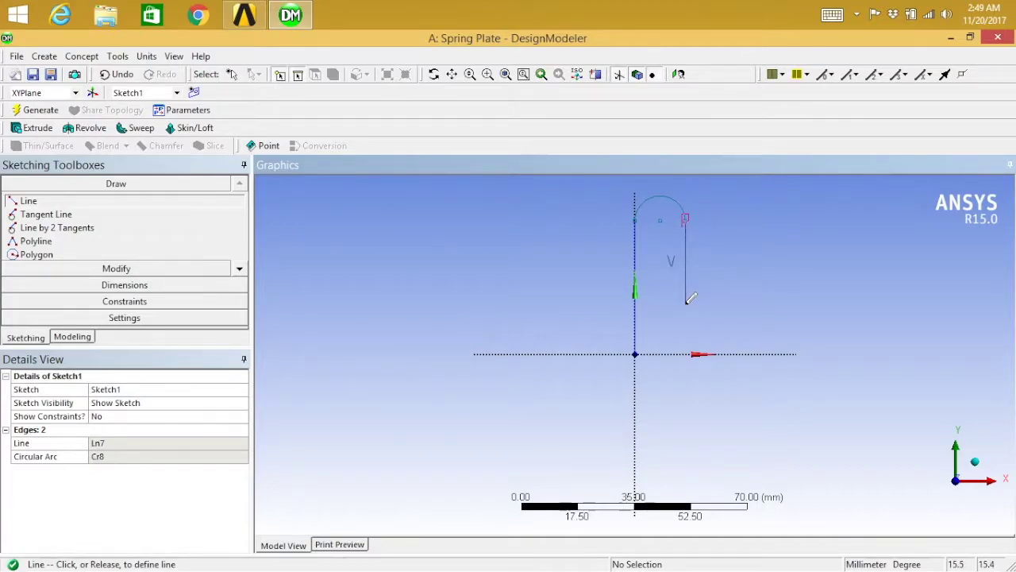
left_click(688, 300)
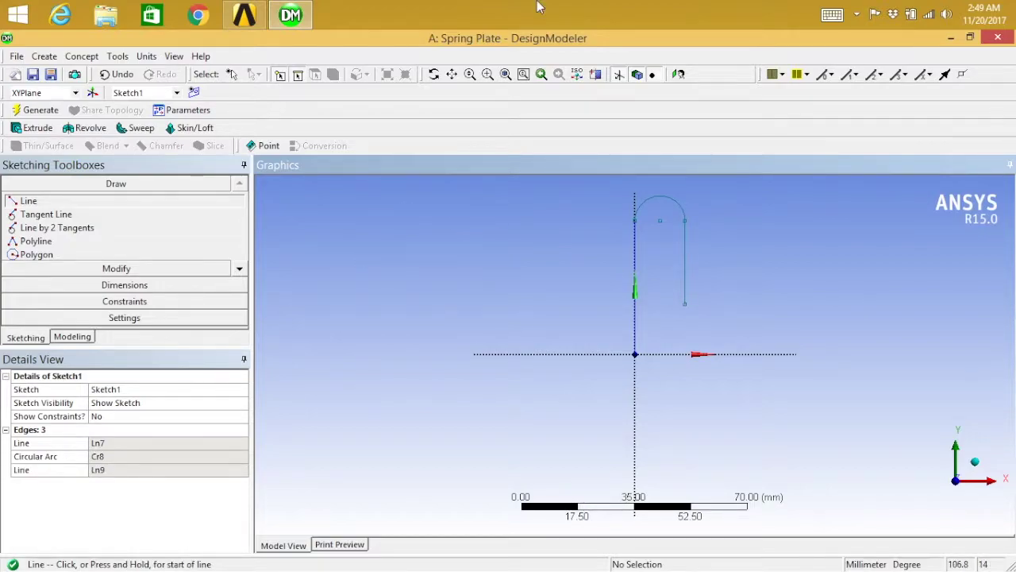
- Attempt a tangent arc at the line's lower end and undo the misplaced result
left_click(239, 268)
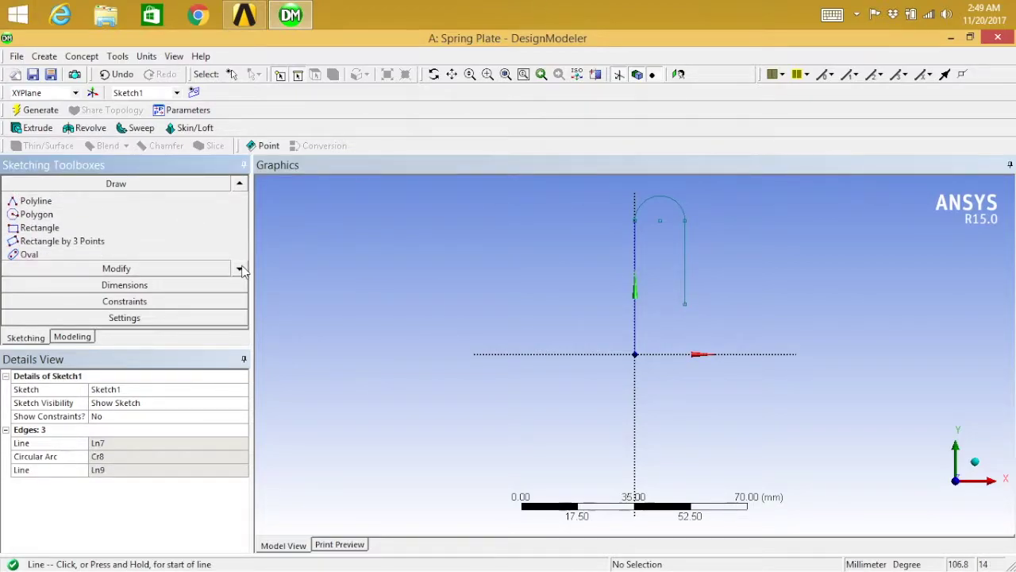
left_click(239, 269)
left_click(240, 268)
left_click(240, 268)
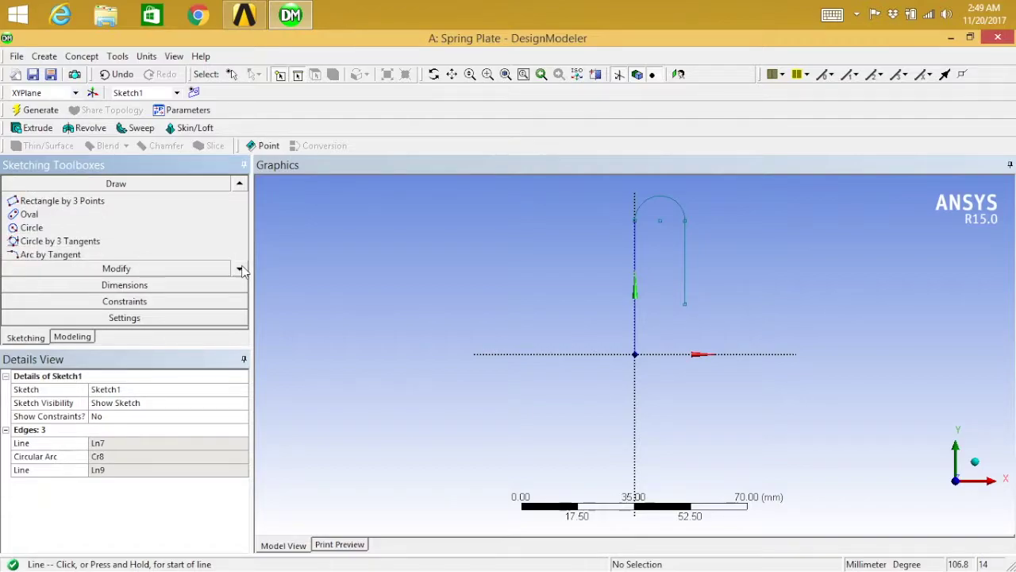
left_click(240, 268)
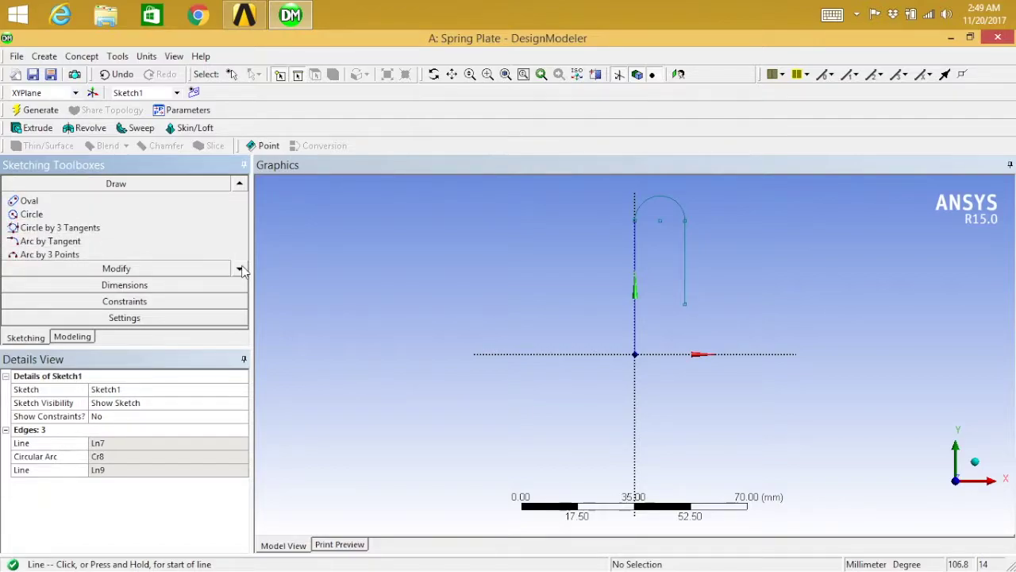
left_click(50, 240)
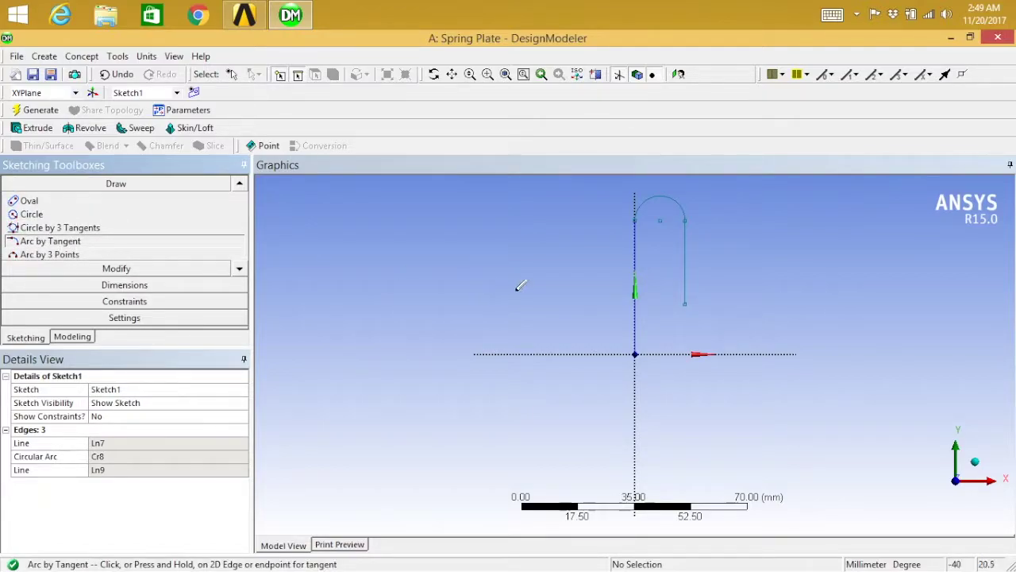
left_click(684, 304)
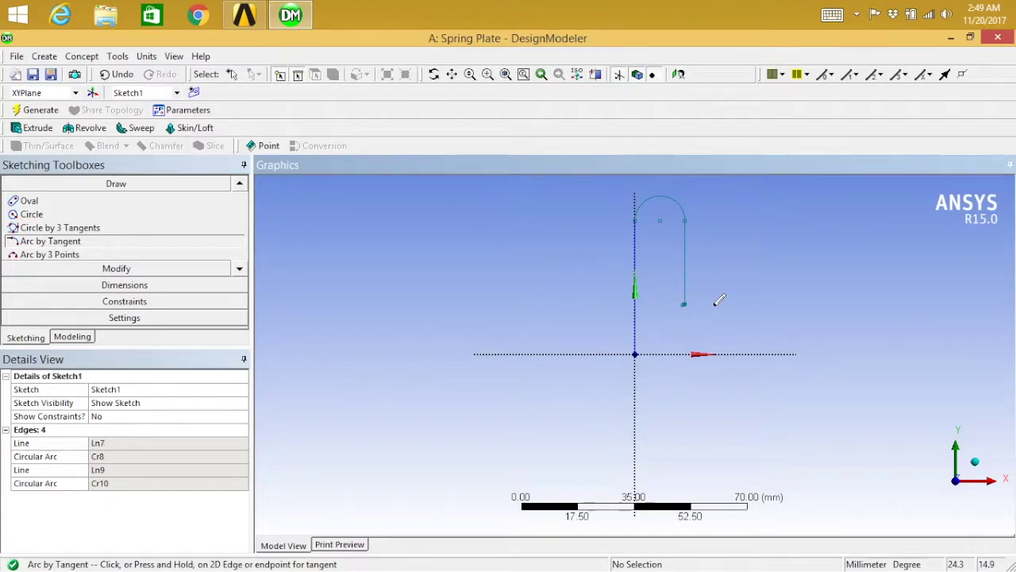
key("ctrl+z")
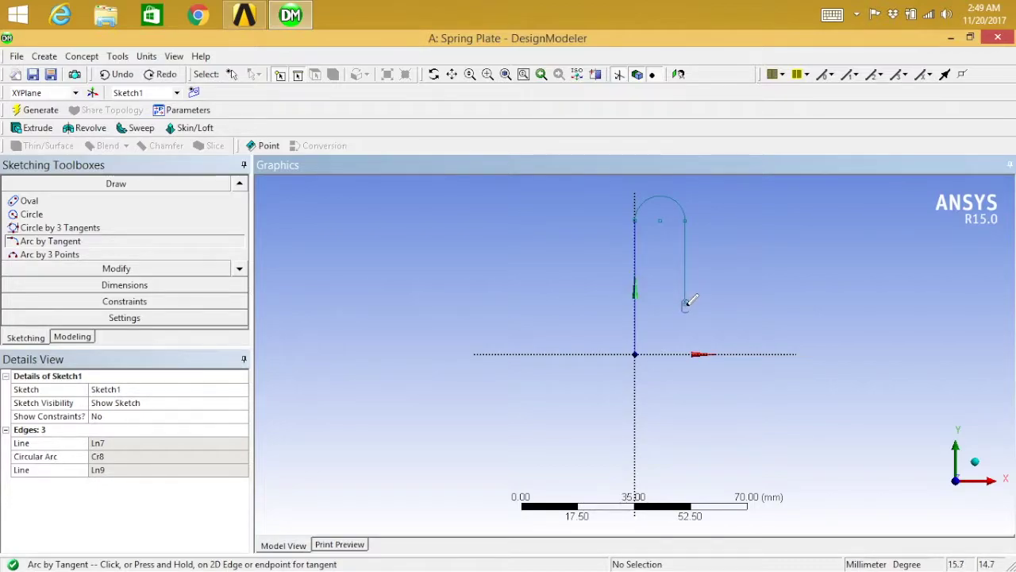
- Redraw the bottom tangent arc from the line's lower end curving up to the right
left_click(685, 303)
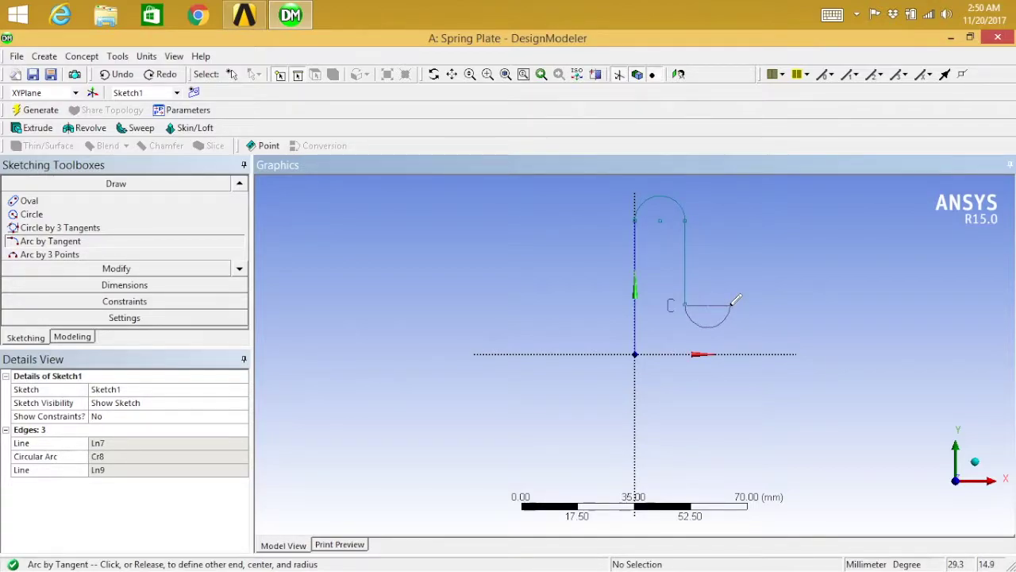
left_click(731, 303)
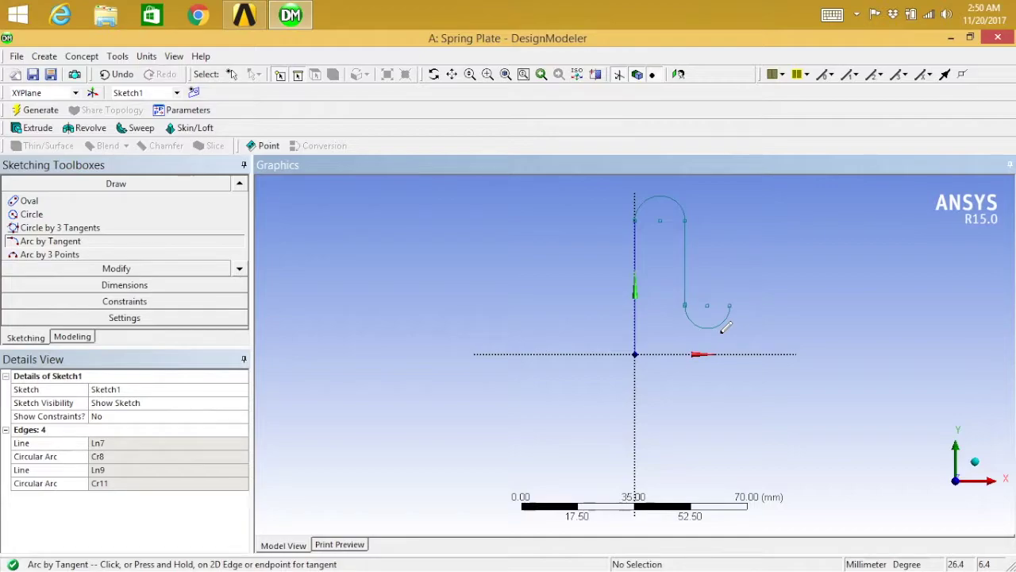
key("ctrl+z")
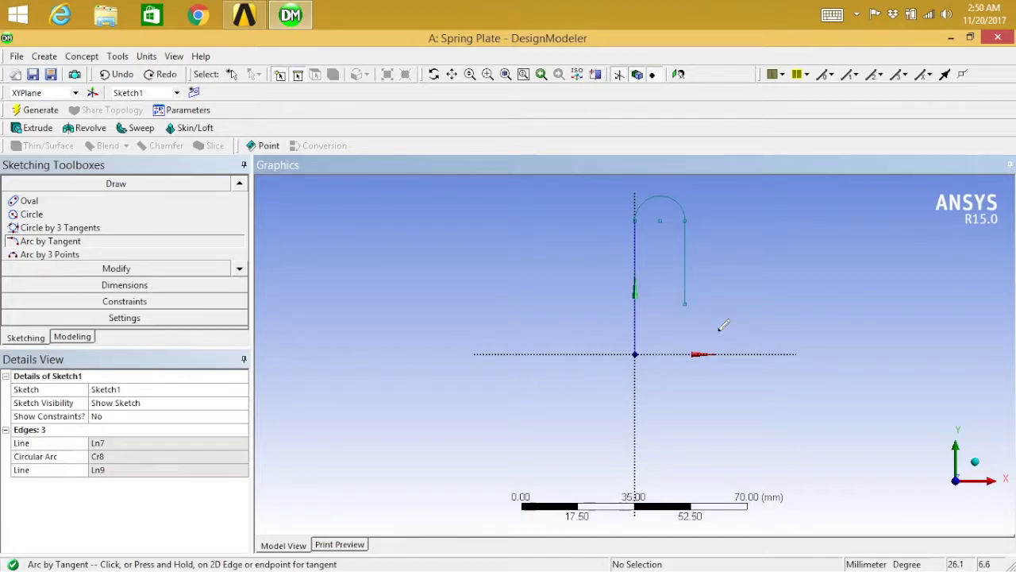
left_click(685, 300)
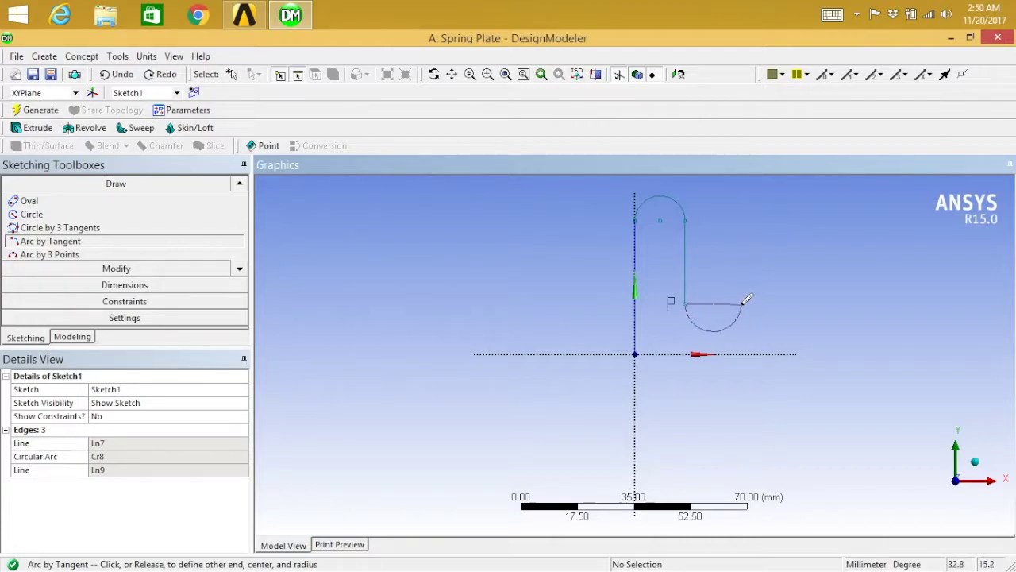
left_click(742, 303)
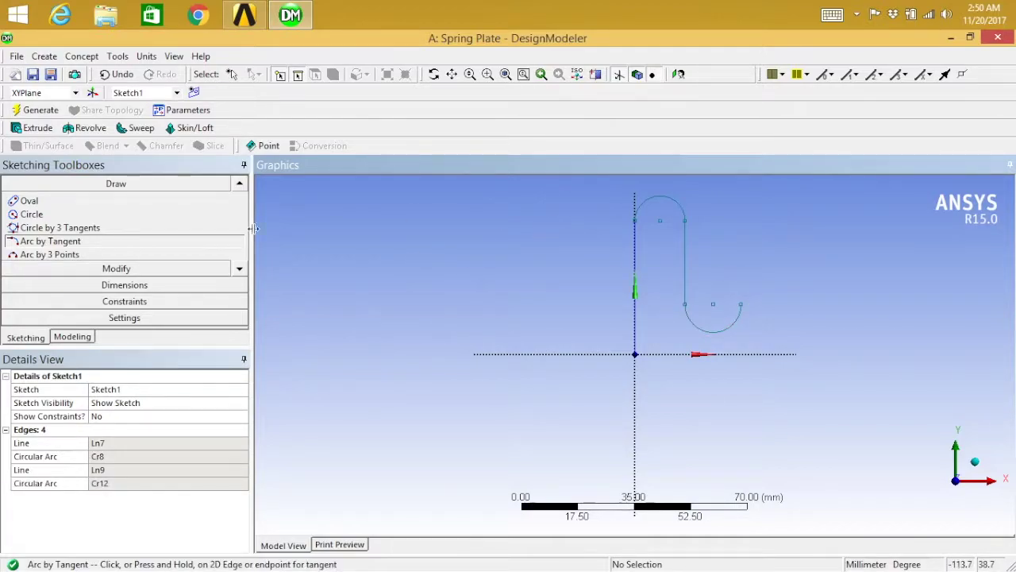
left_click(240, 186)
left_click(239, 185)
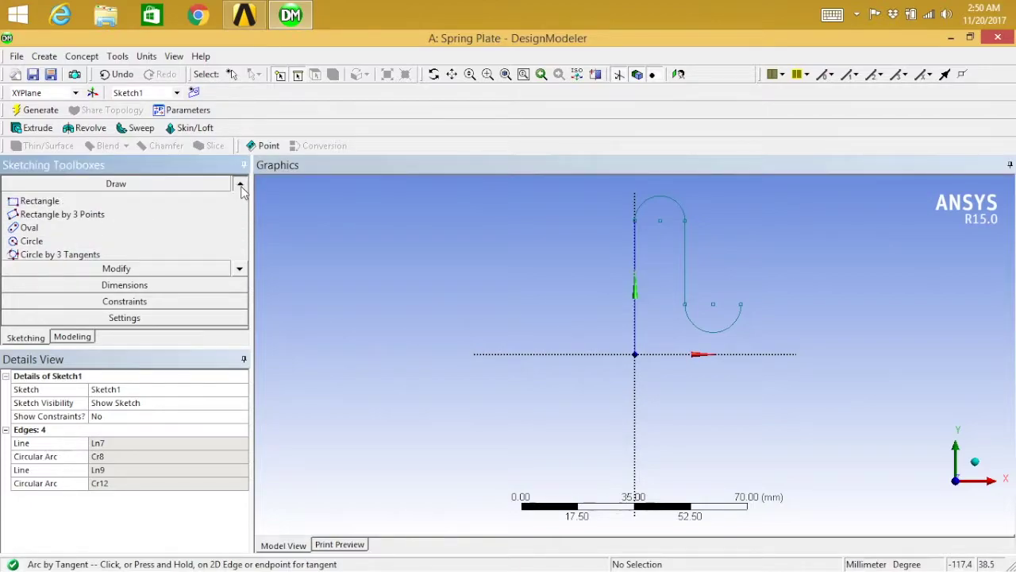
left_click(240, 185)
double_click(240, 185)
left_click(240, 185)
left_click(241, 187)
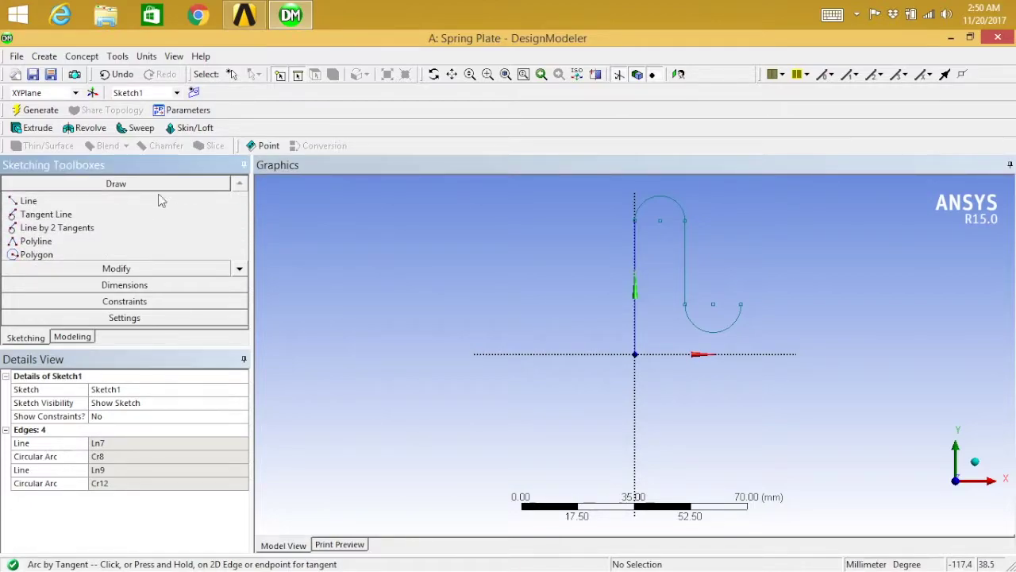
left_click(148, 202)
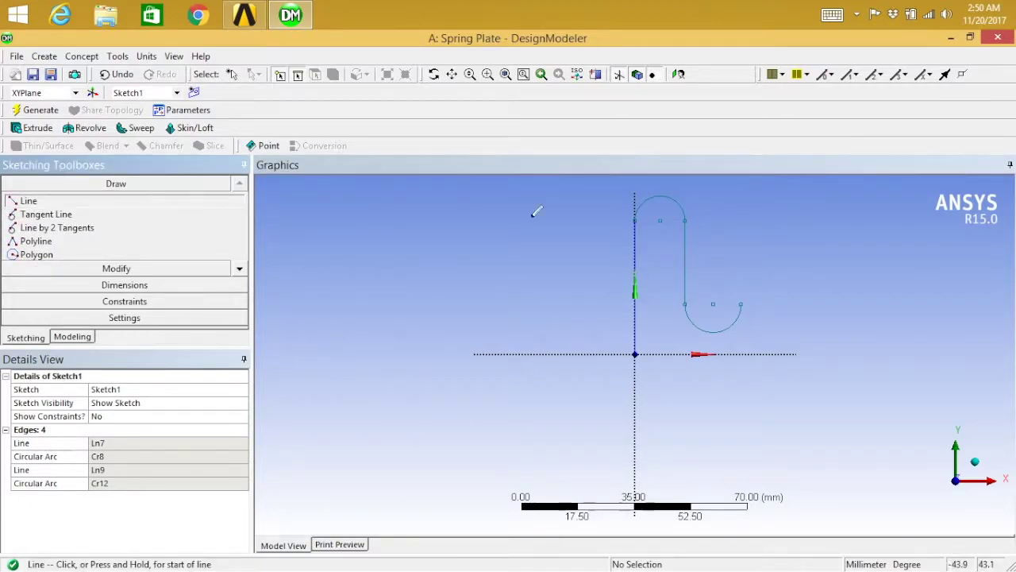
- Draw a vertical line up from the lower arc's end and cap it with a second top tangent arc
left_click(742, 301)
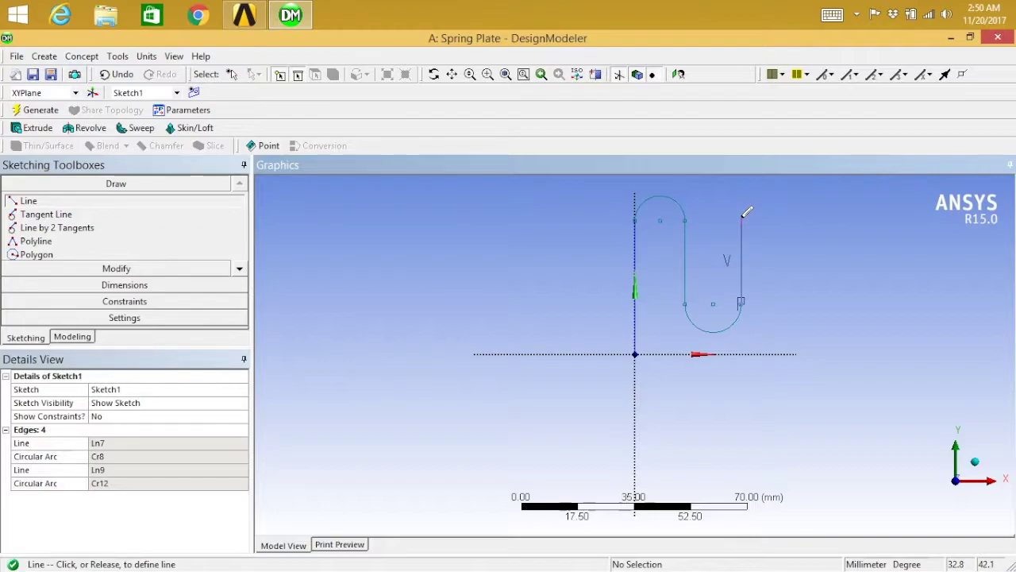
left_click(746, 212)
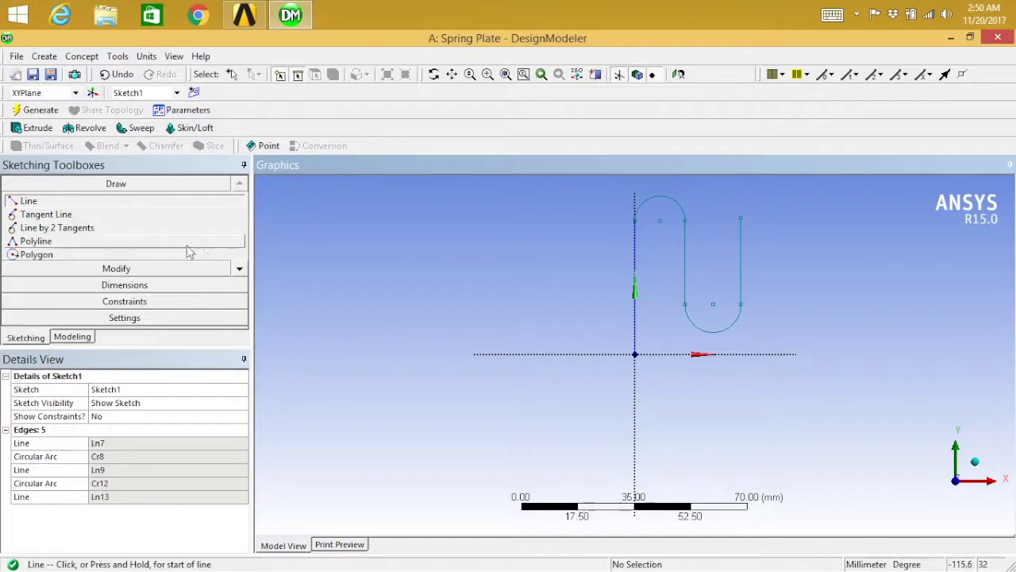
left_click(239, 270)
left_click(239, 270)
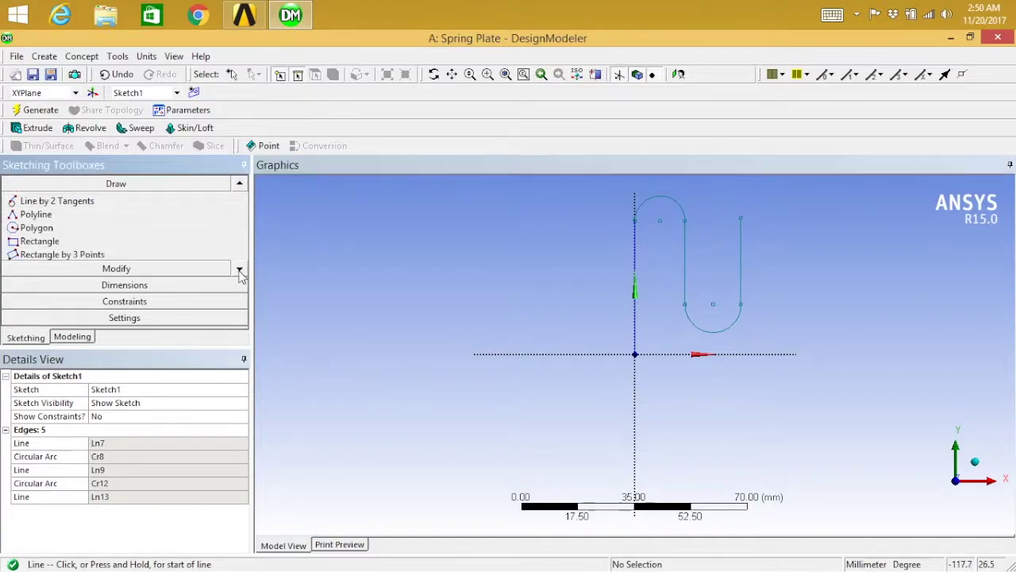
left_click(239, 270)
left_click(239, 270)
left_click(239, 270)
left_click(239, 270)
left_click(239, 270)
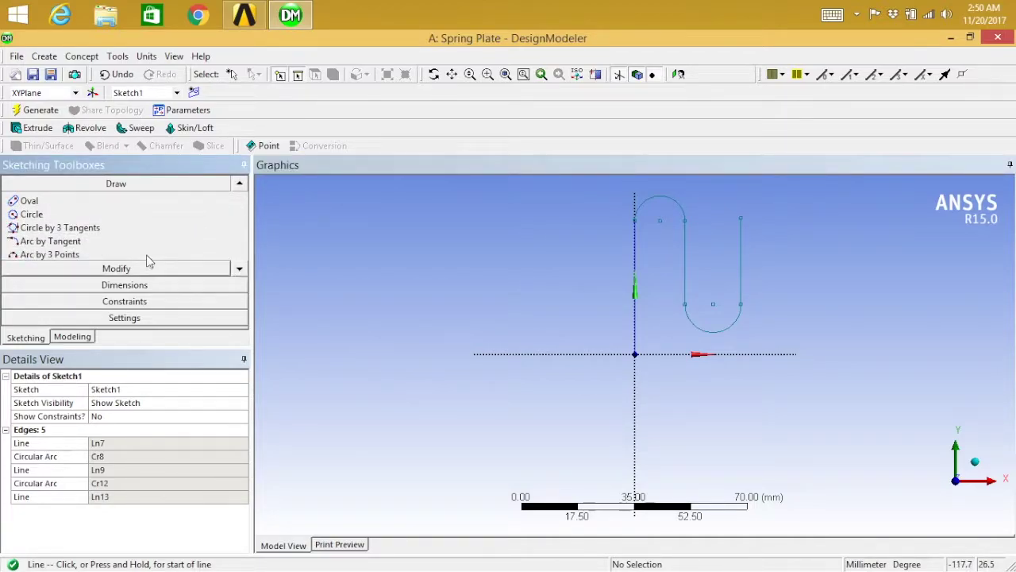
left_click(121, 242)
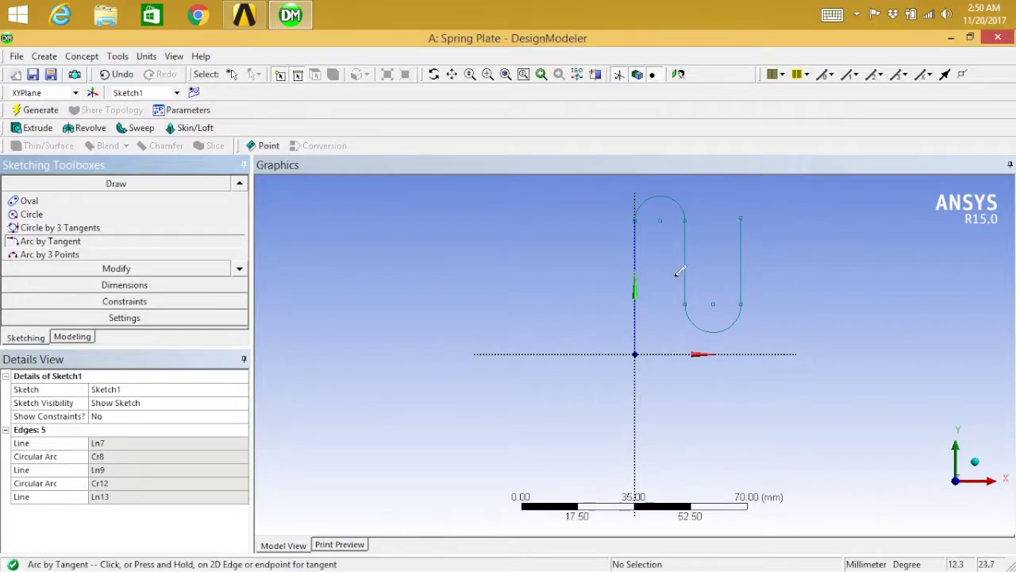
left_click(742, 217)
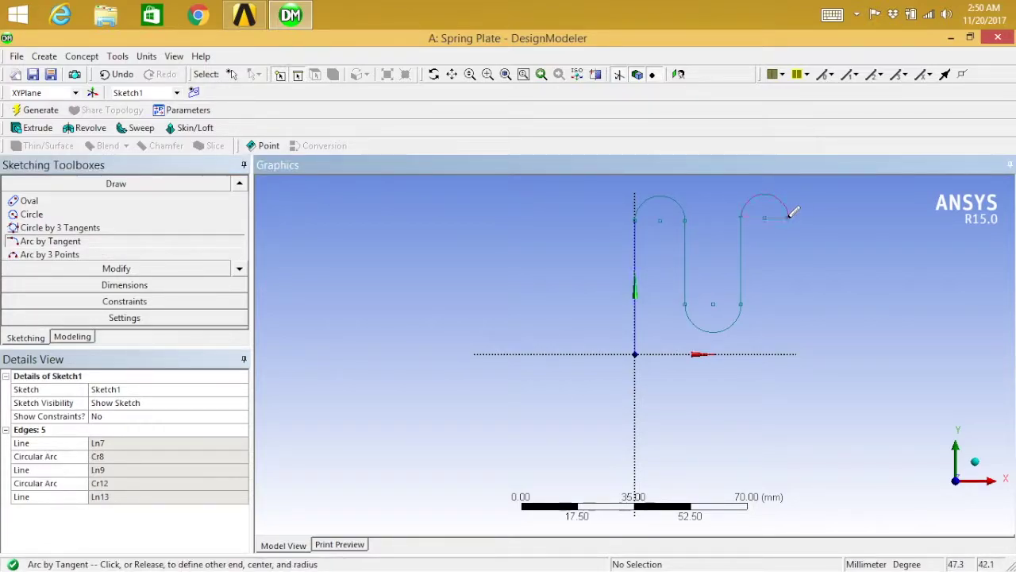
left_click(790, 214)
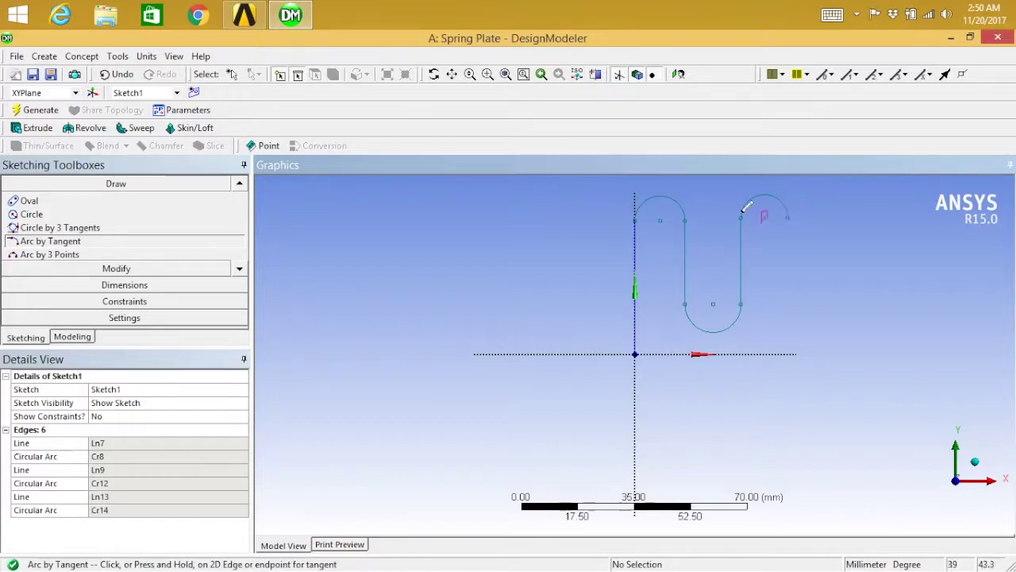
- Draw a vertical line down from the right top arc's endpoint
left_click(240, 186)
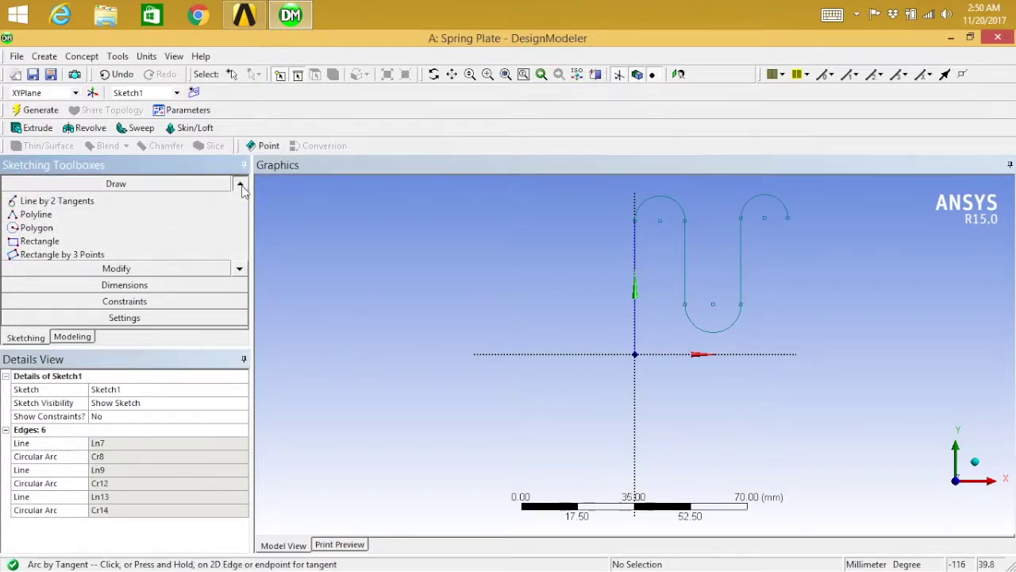
left_click(241, 186)
scroll(193, 205, "up", 1)
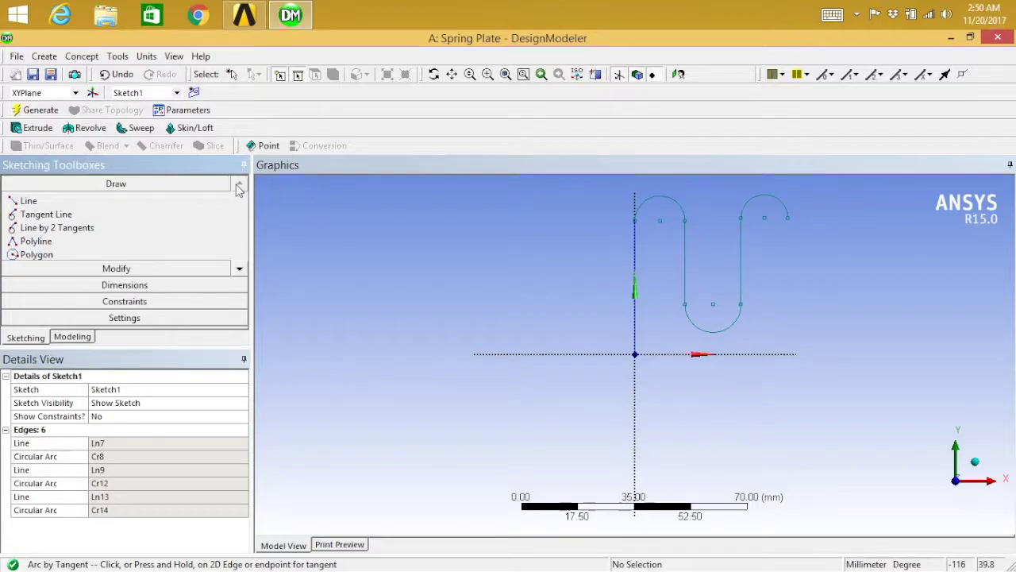
left_click(193, 204)
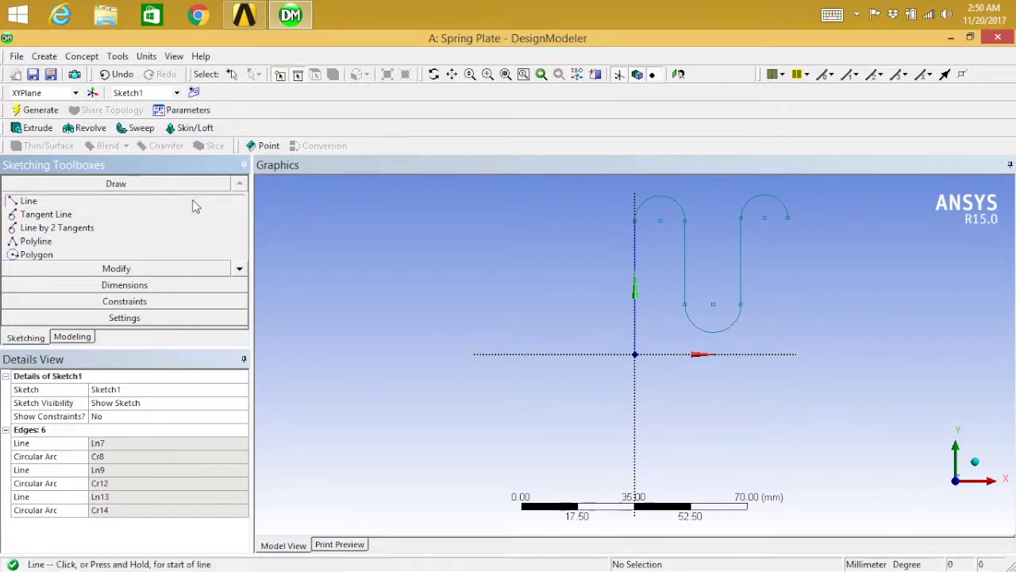
left_click(789, 215)
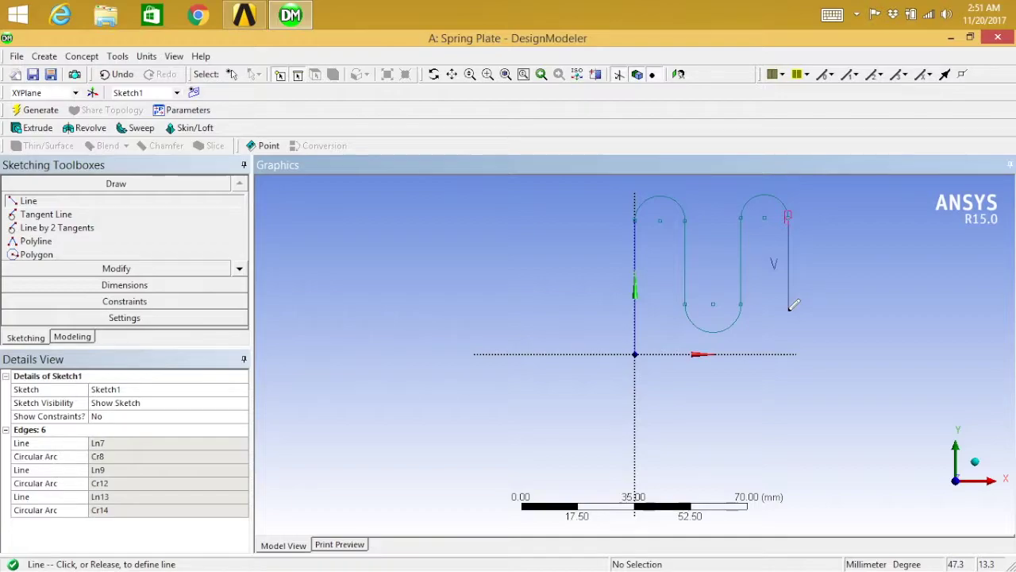
left_click(788, 309)
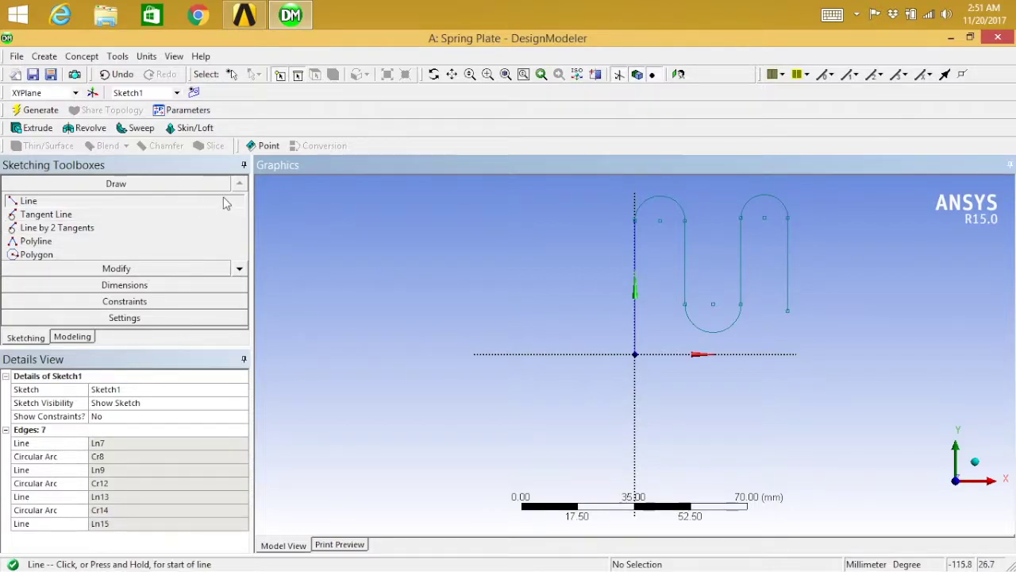
- Add a tangent arc at the new line's lower end curving to the right
left_click(239, 268)
left_click(242, 268)
left_click(243, 269)
left_click(239, 268)
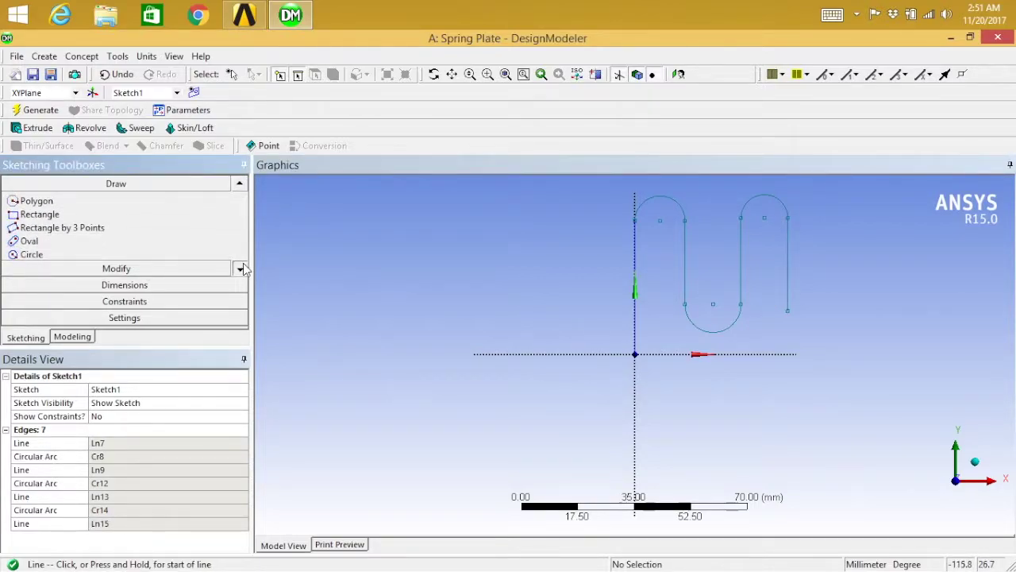
left_click(239, 268)
left_click(239, 269)
left_click(239, 268)
left_click(239, 268)
left_click(97, 231)
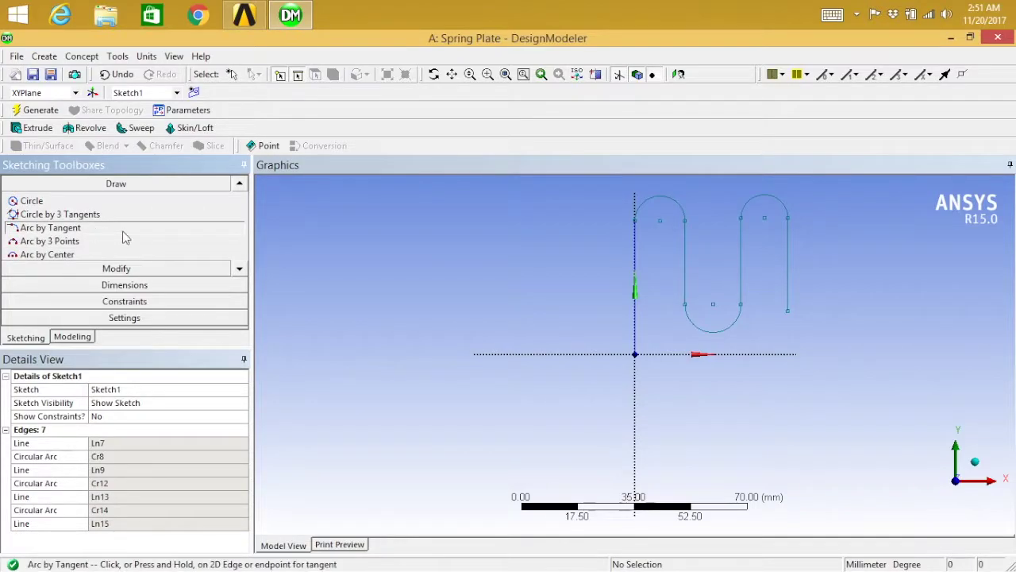
left_click(788, 309)
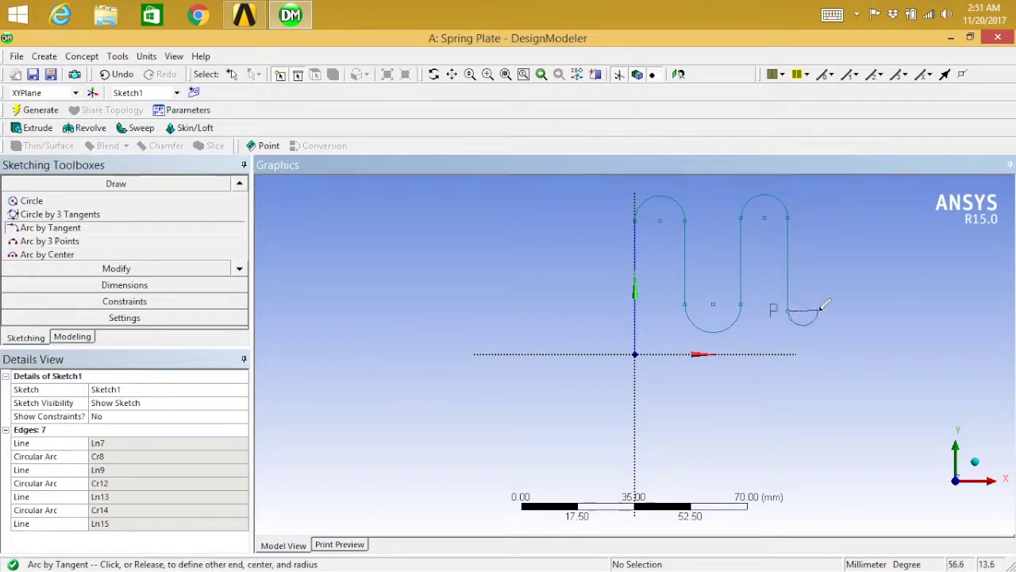
left_click(830, 310)
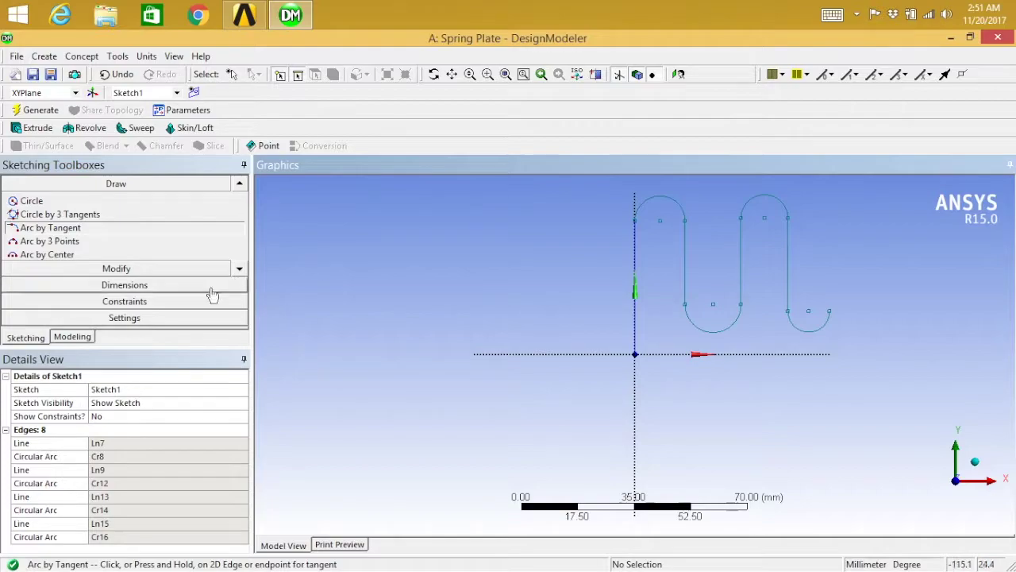
- Expand the Constraints toolbox in Sketching Toolboxes
left_click(134, 306)
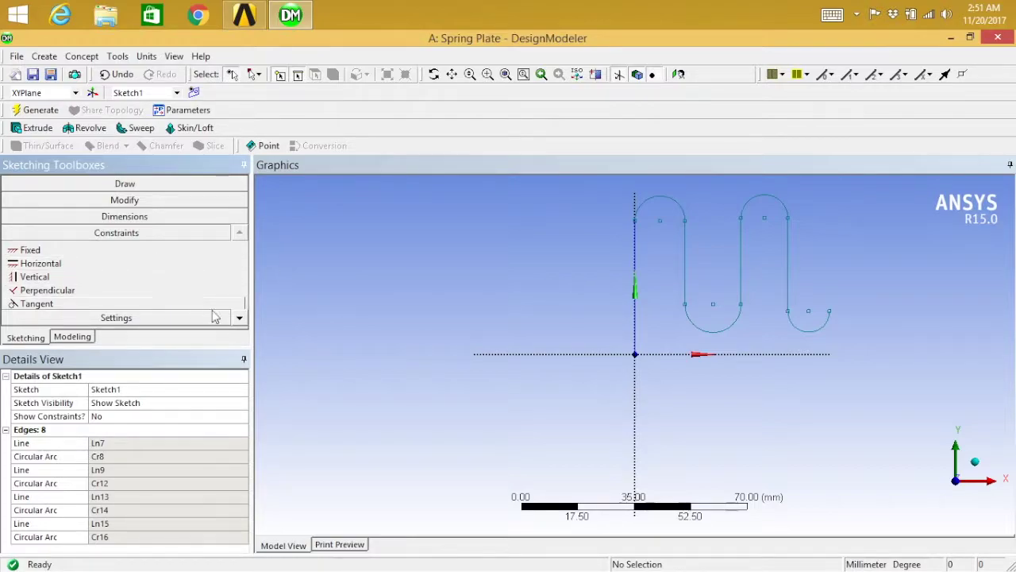
- Apply Equal Length to the middle and right vertical line pairs so all lines match
left_click(238, 318)
left_click(239, 318)
left_click(238, 318)
left_click(125, 308)
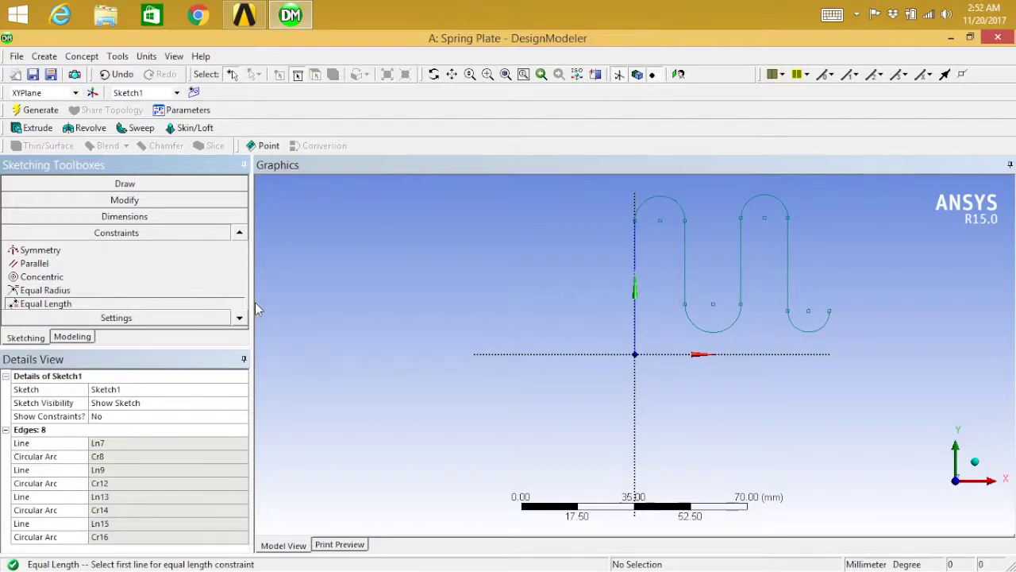
left_click(686, 263)
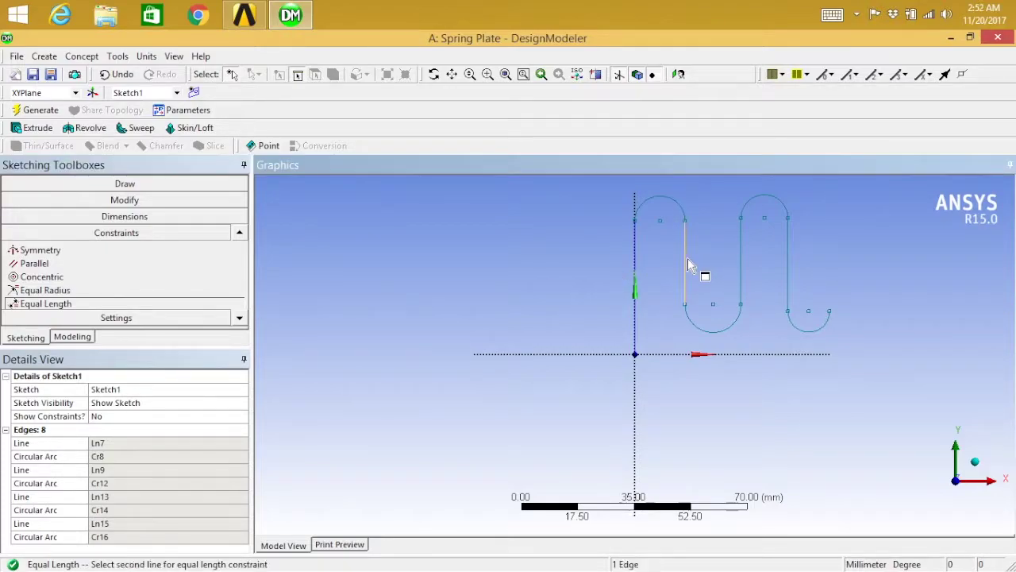
left_click(741, 254)
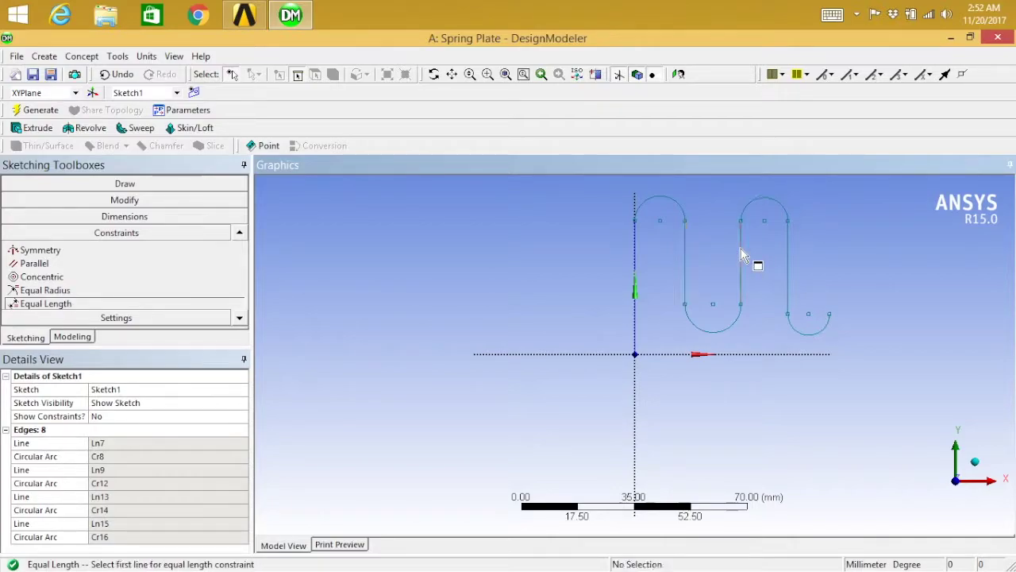
left_click(790, 261)
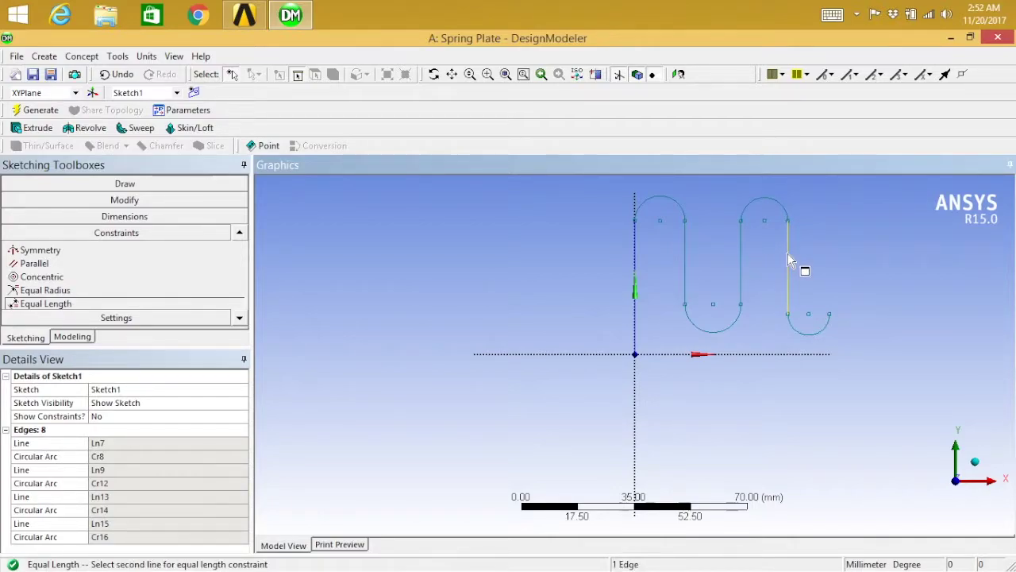
left_click(743, 259)
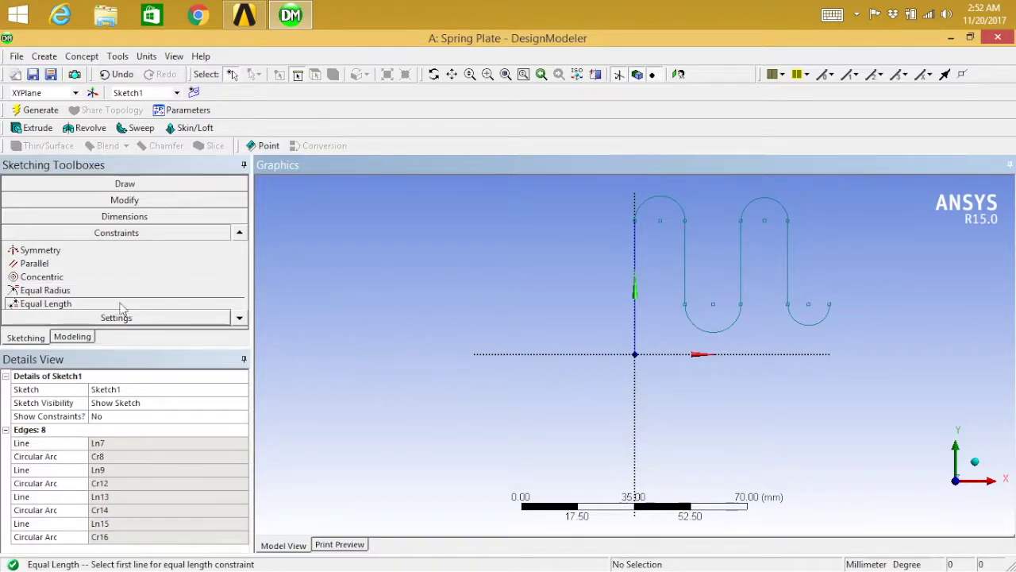
left_click(47, 291)
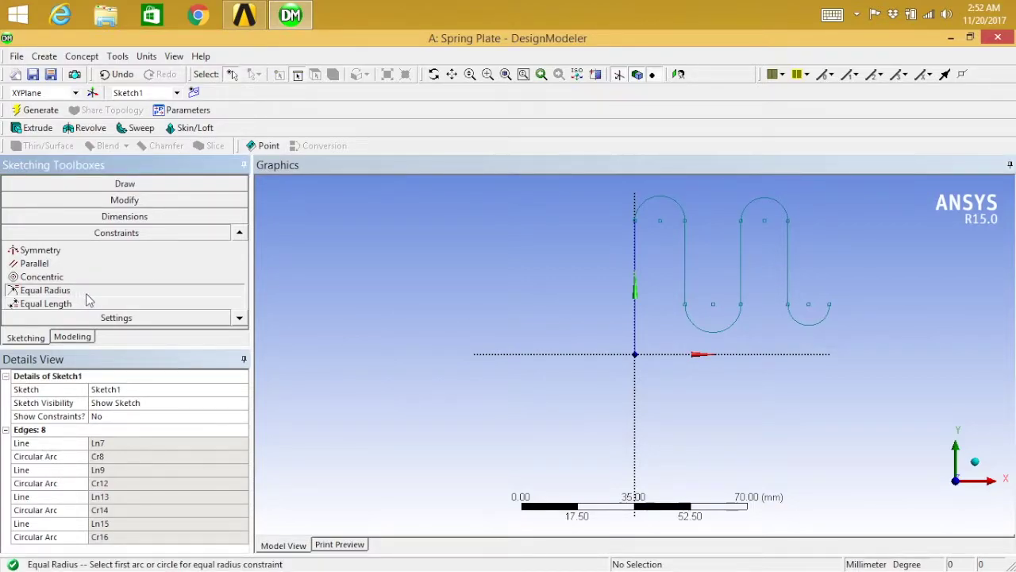
- Give the top-left and lower-middle arcs, and top-right and bottom-right arcs, equal radii
left_click(666, 206)
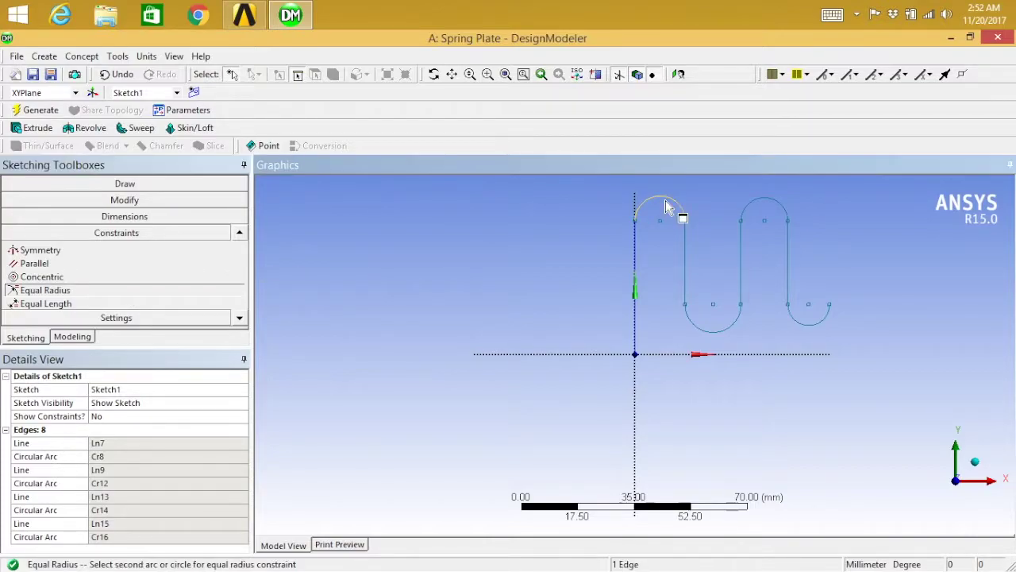
left_click(709, 332)
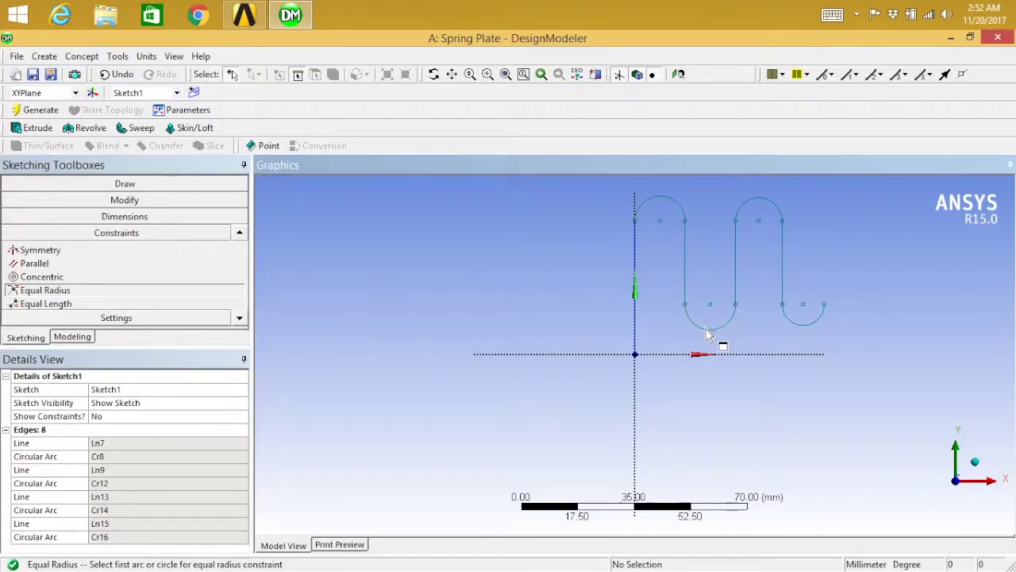
left_click(761, 205)
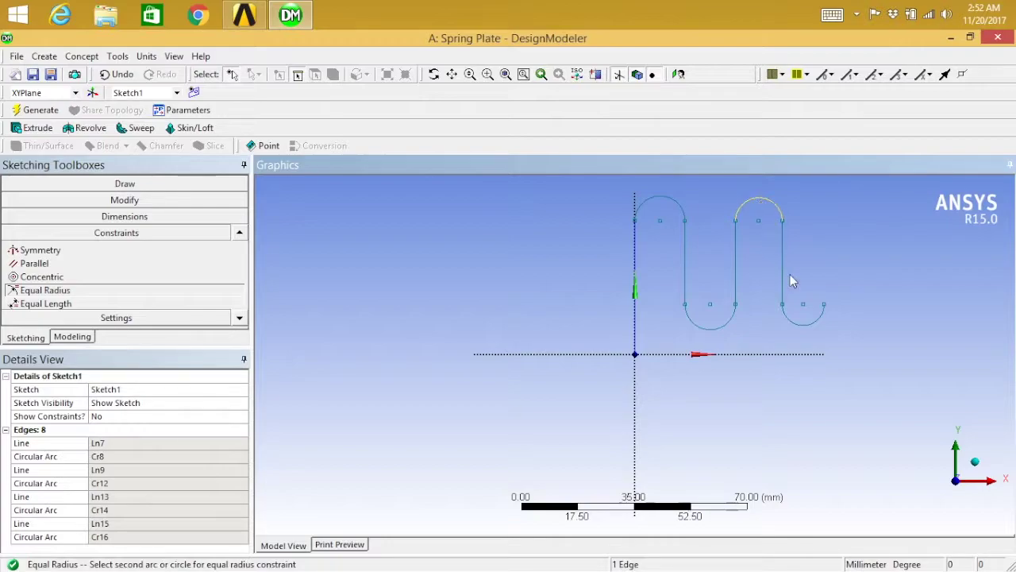
left_click(796, 325)
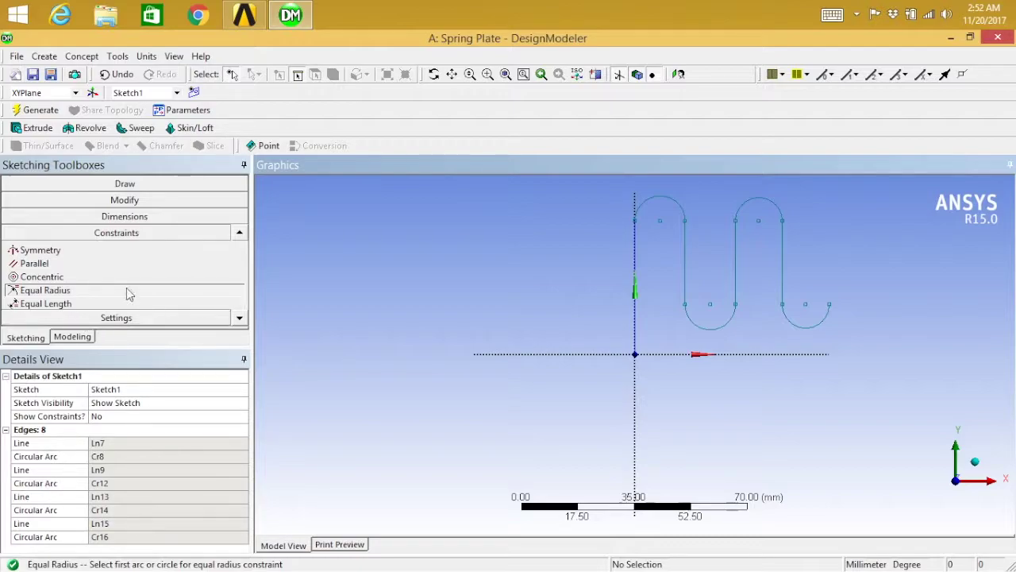
left_click(112, 222)
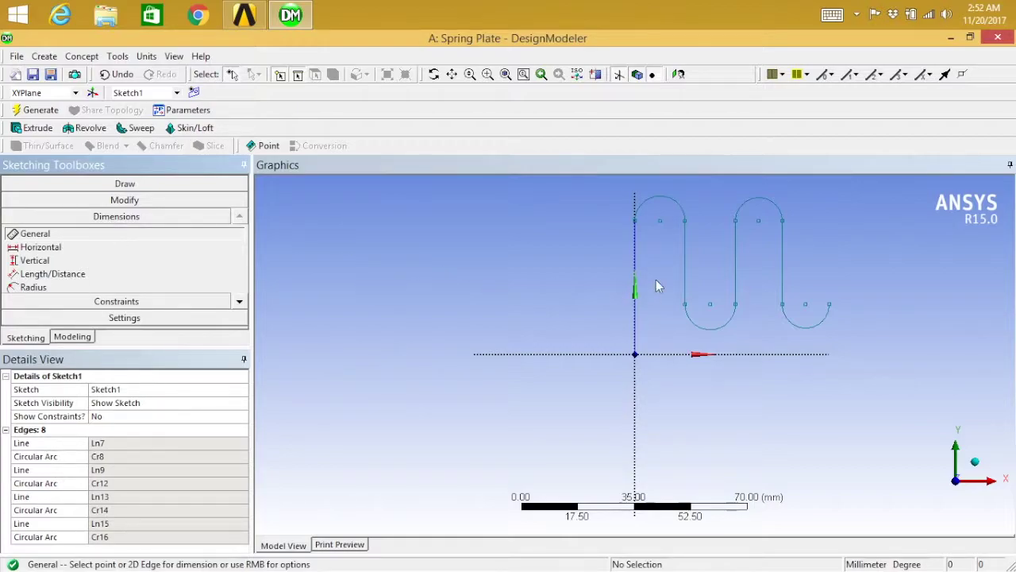
- Dimension the left line (V1 41.274), a middle line (V2 25.825) and top-left arc (R3 7.782)
left_click(635, 274)
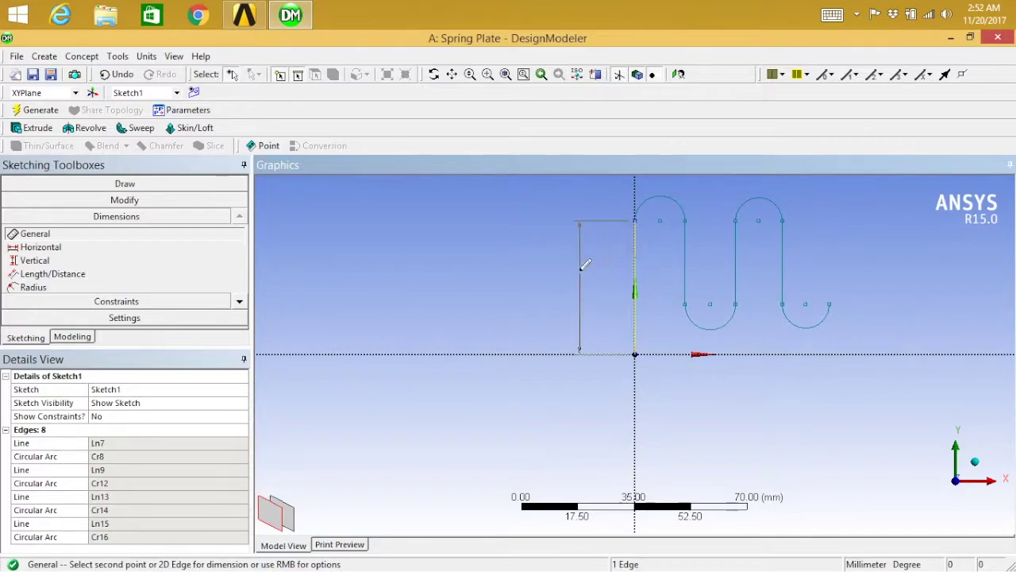
left_click(580, 274)
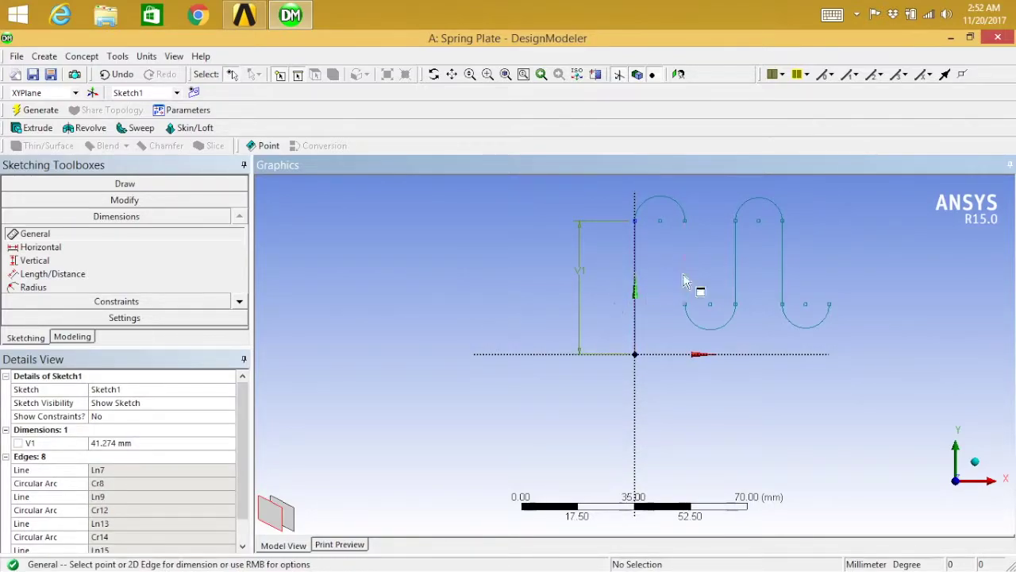
left_click(686, 267)
left_click(707, 259)
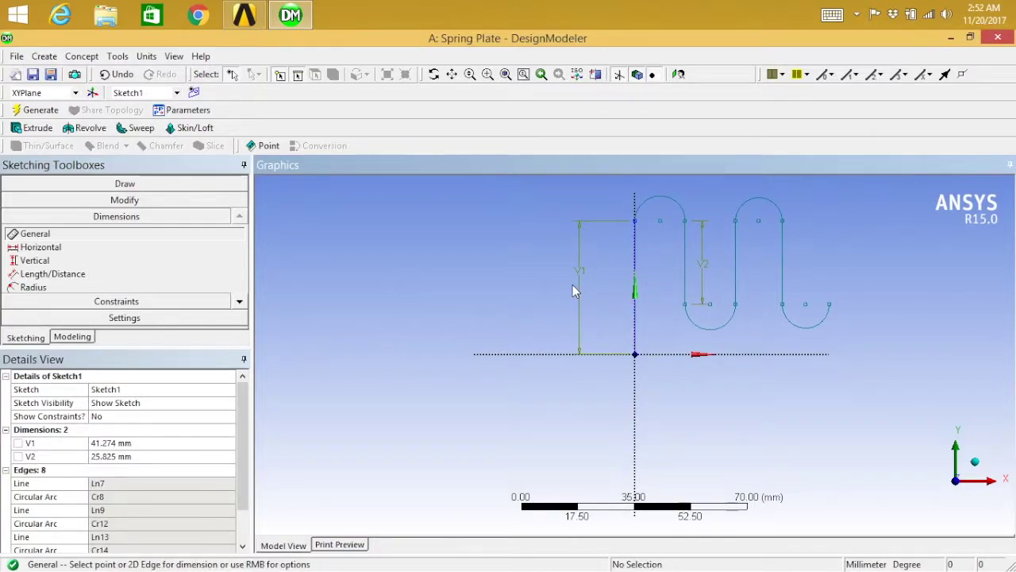
left_click(673, 202)
left_click(685, 189)
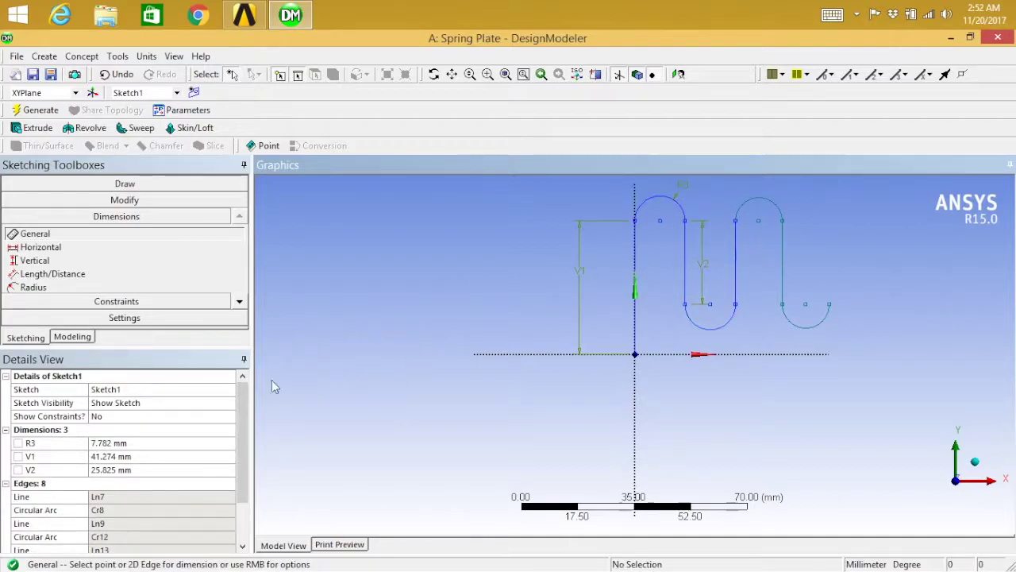
left_click(137, 457)
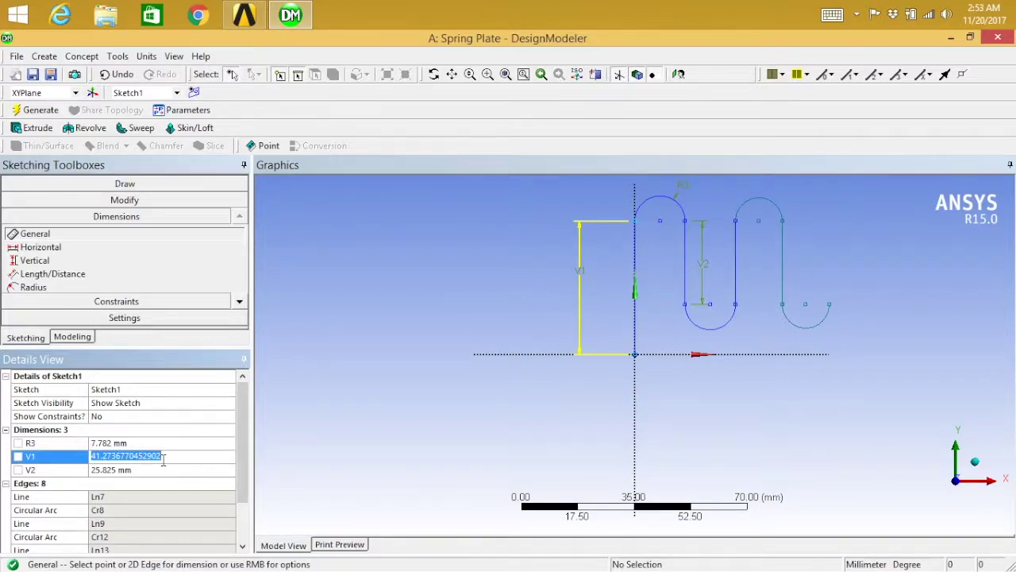
- Change the dimensions in Details View to V1 50 mm, V2 30 mm and R3 5 mm
type("5")
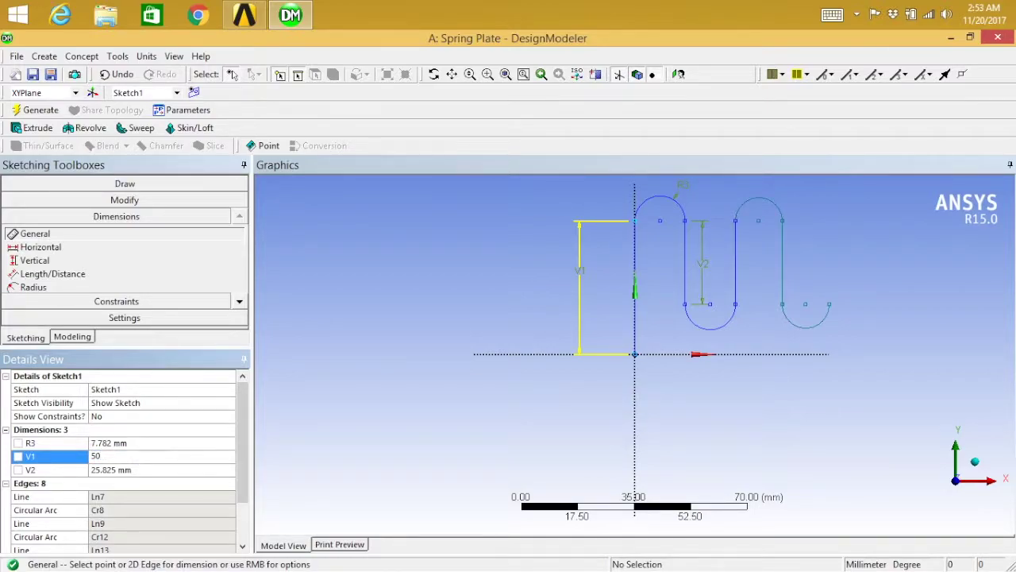
type("0")
key("Return")
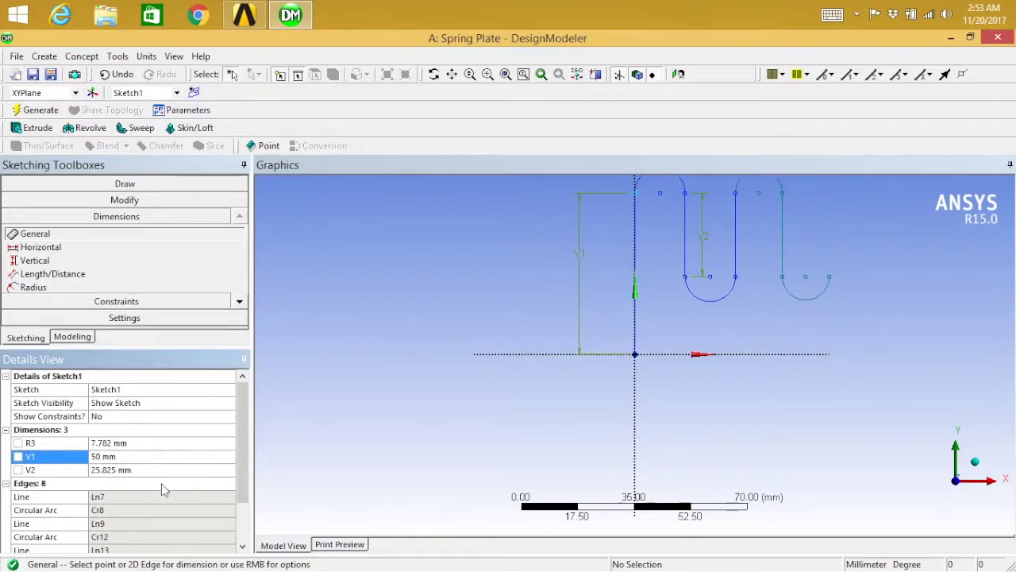
left_click(136, 469)
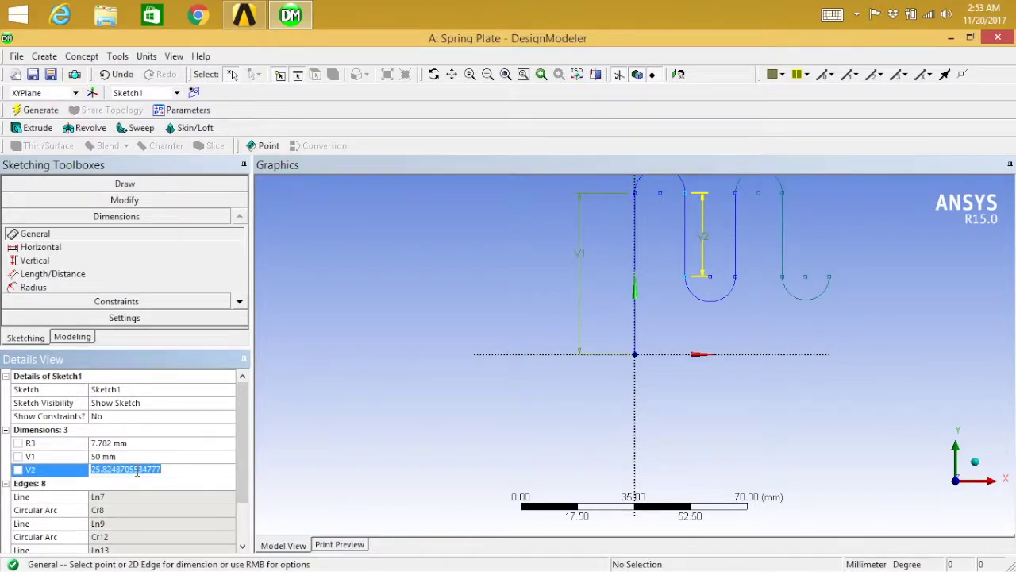
type("30")
key("Return")
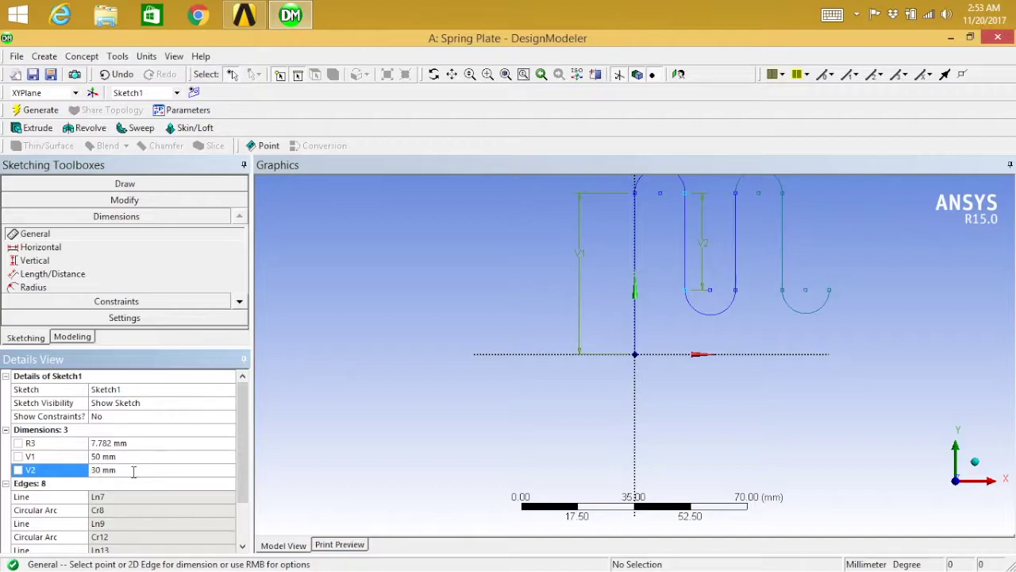
left_click(138, 442)
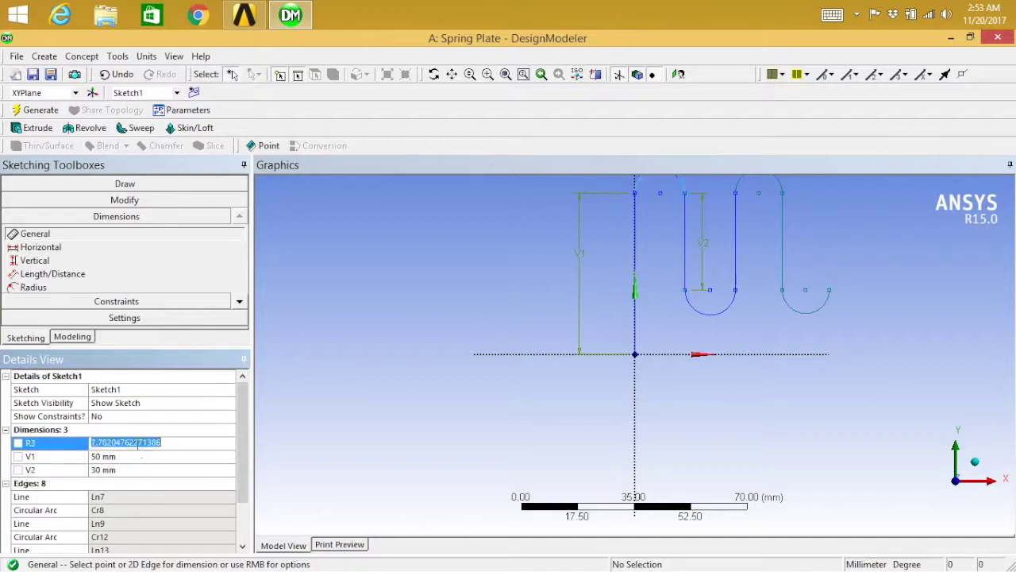
type("5")
key("Return")
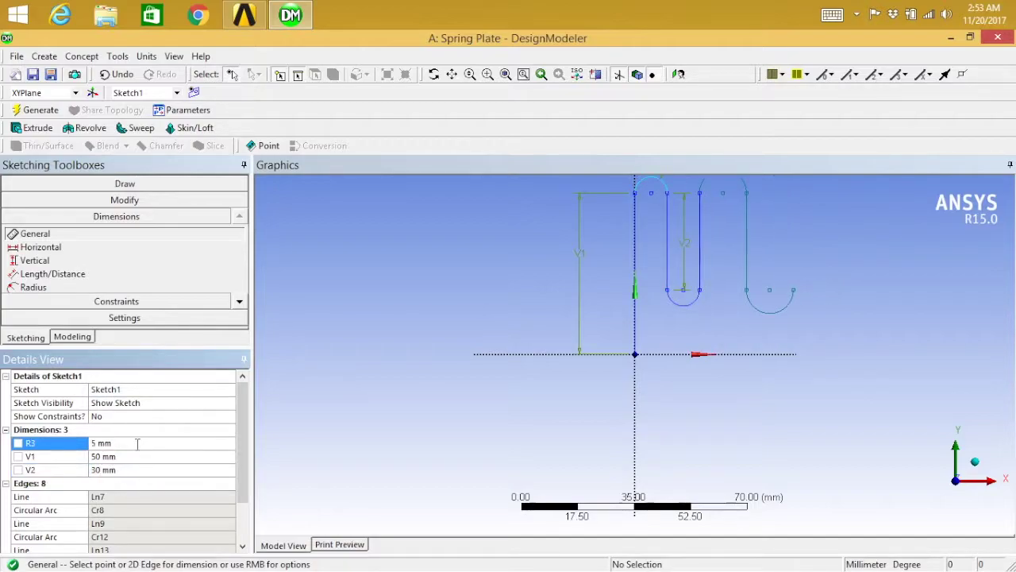
left_click(451, 271)
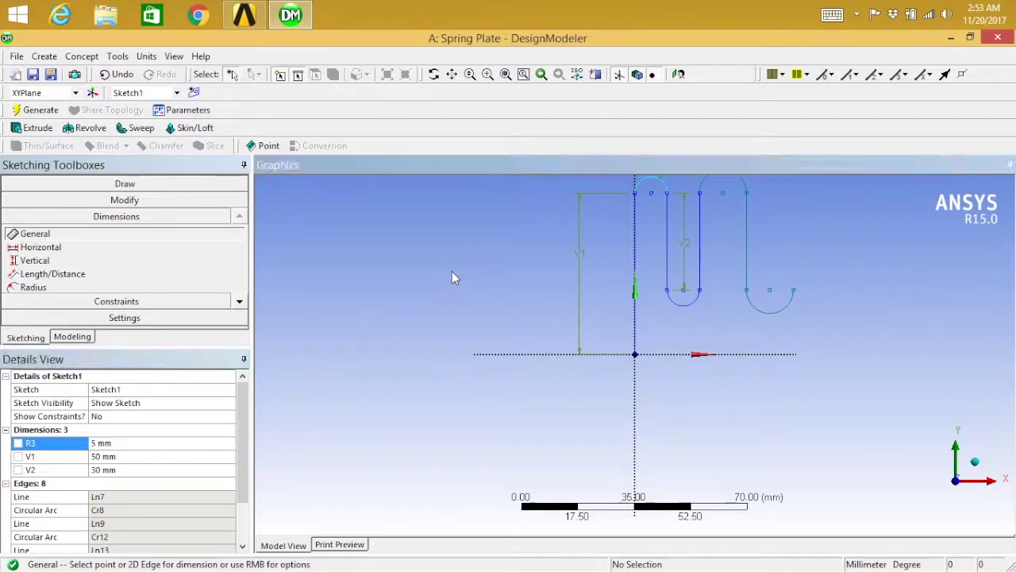
- Turn the spring sketch face-on with Look At and expand the Constraints toolbox
middle_click_drag(490, 268, 488, 299)
right_click(489, 293)
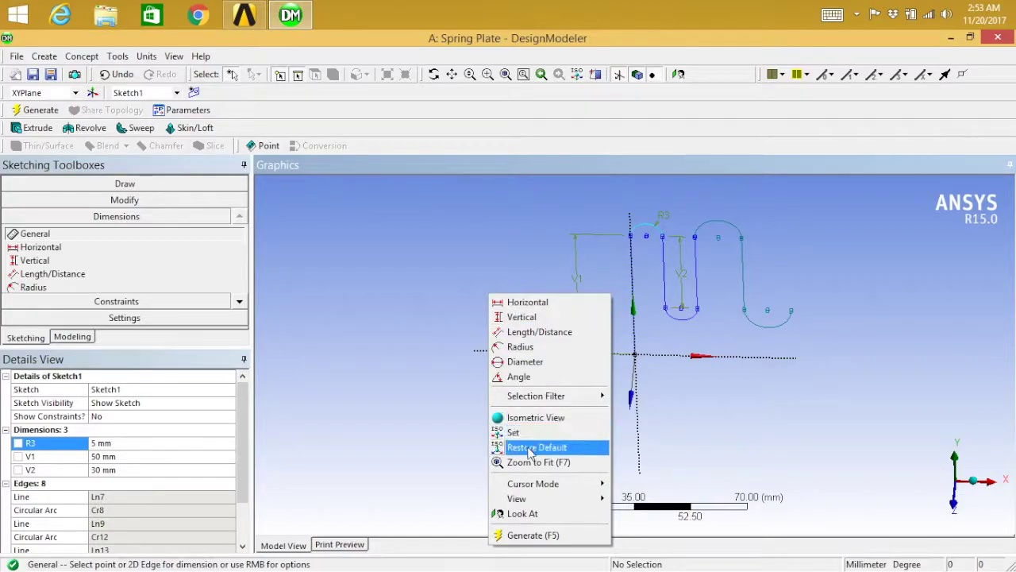
left_click(539, 515)
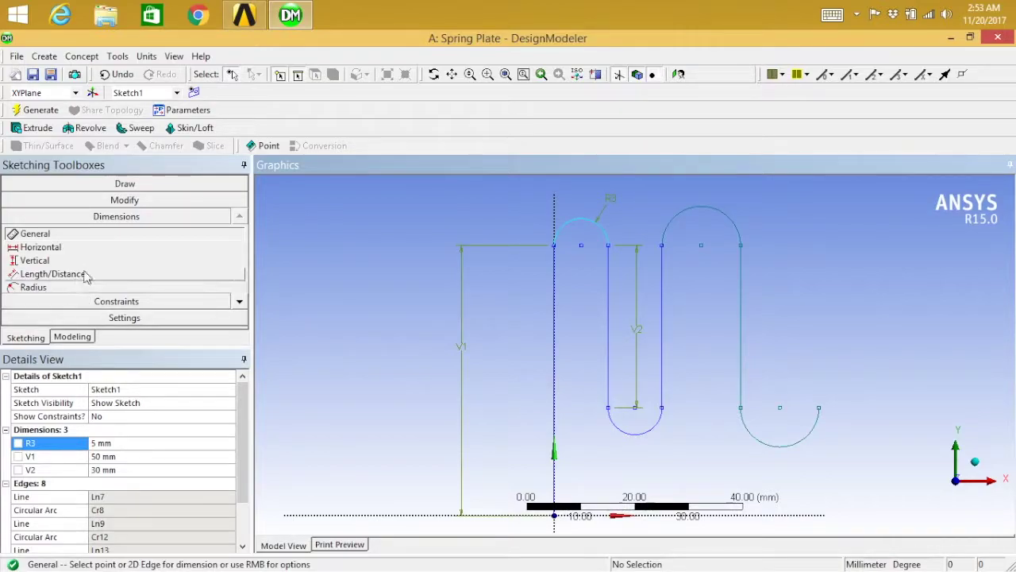
left_click(238, 300)
left_click(239, 301)
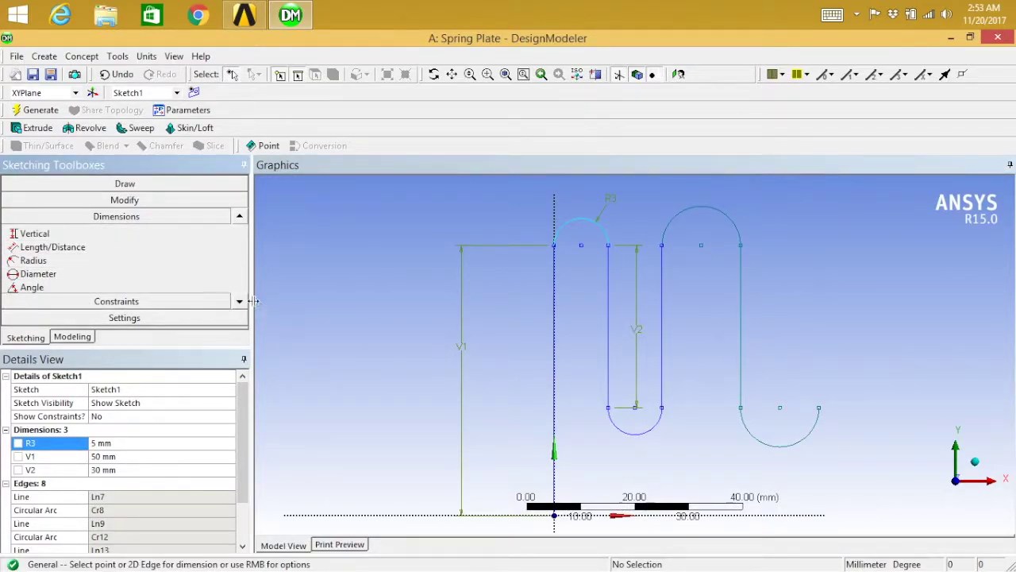
left_click(172, 301)
- Apply Equal Radius to the two top arcs, then to the lower-left arc
scroll(241, 321, "down", 8)
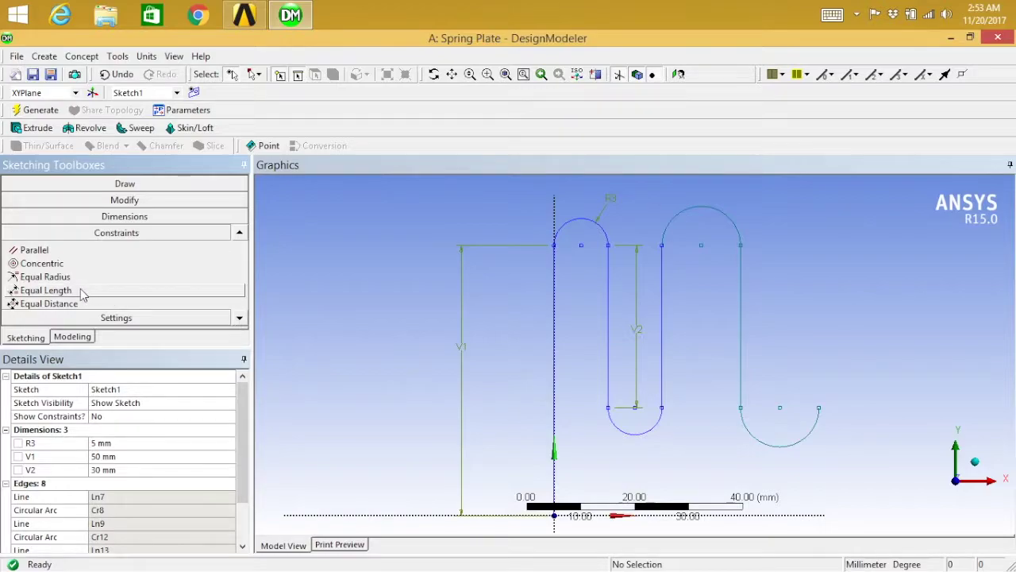
left_click(82, 278)
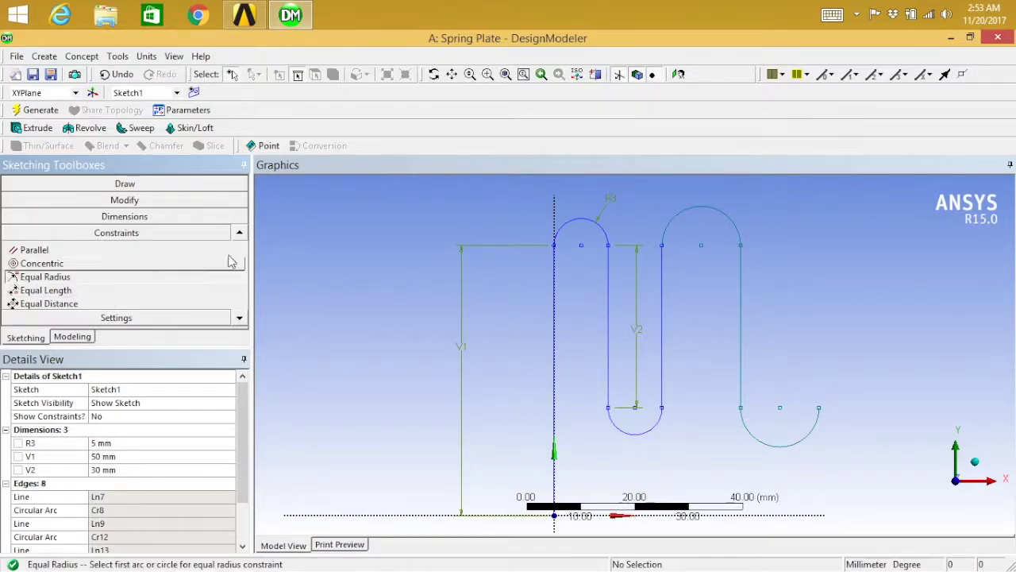
left_click(581, 225)
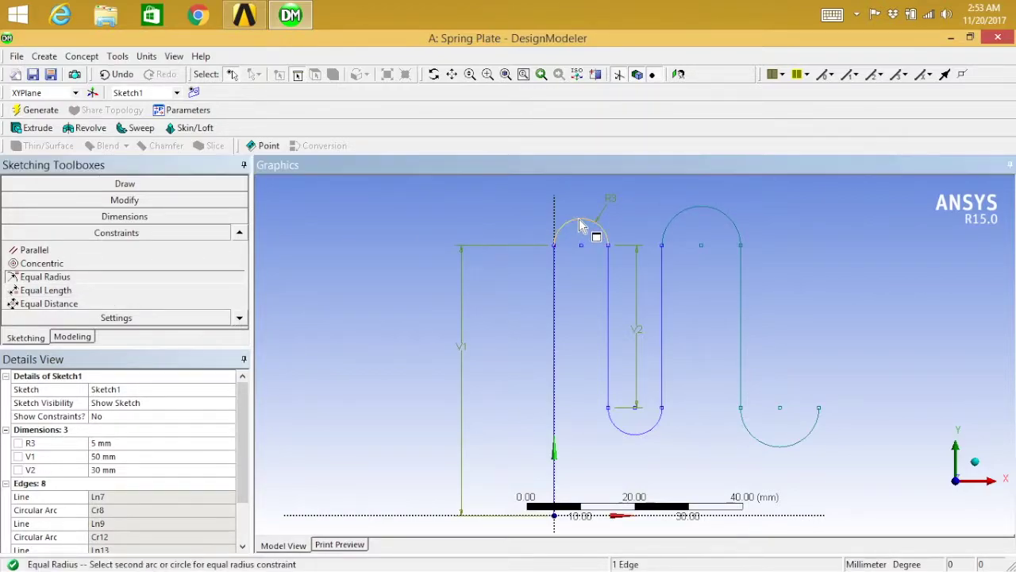
left_click(691, 218)
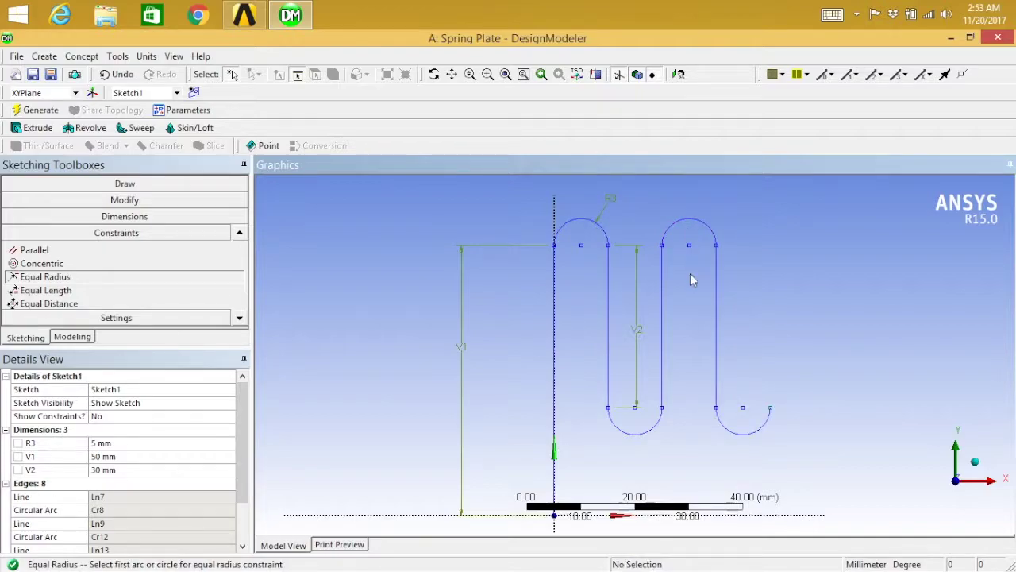
left_click(654, 431)
- Create Extrude1 from Sketch1 with a 10 mm depth and As Thin/Surface set to Yes
left_click(28, 131)
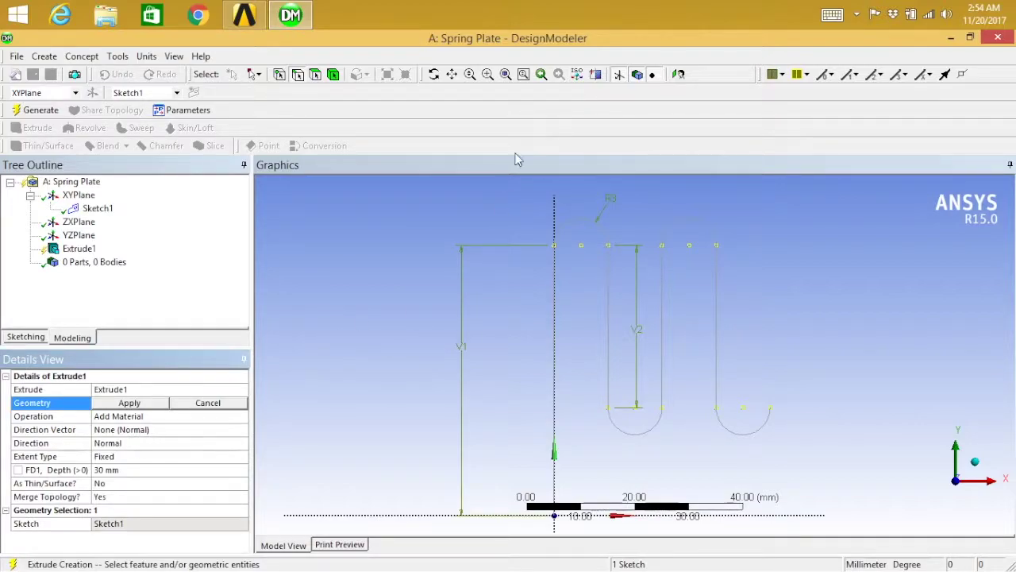
left_click(579, 76)
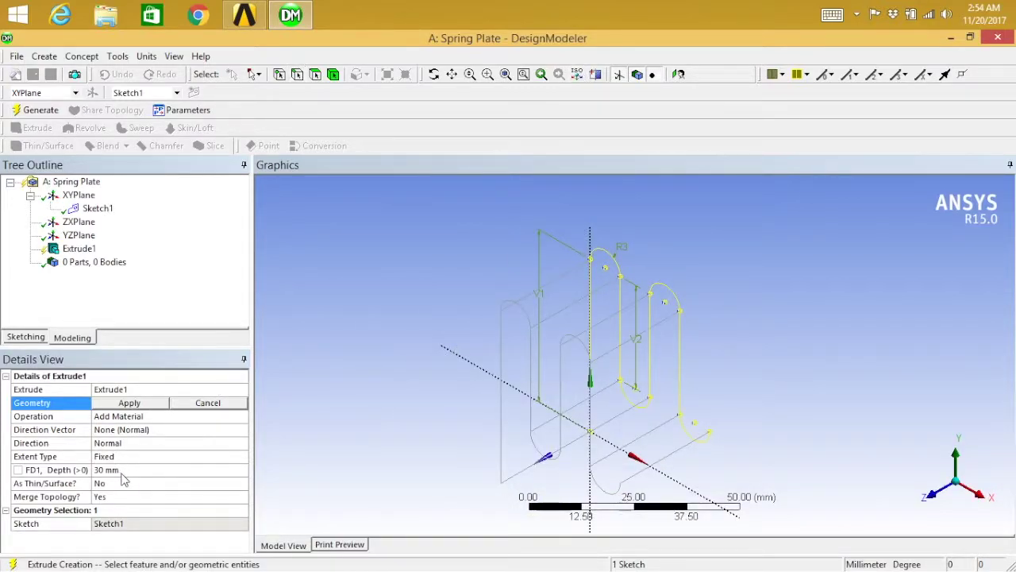
left_click(128, 470)
type("10")
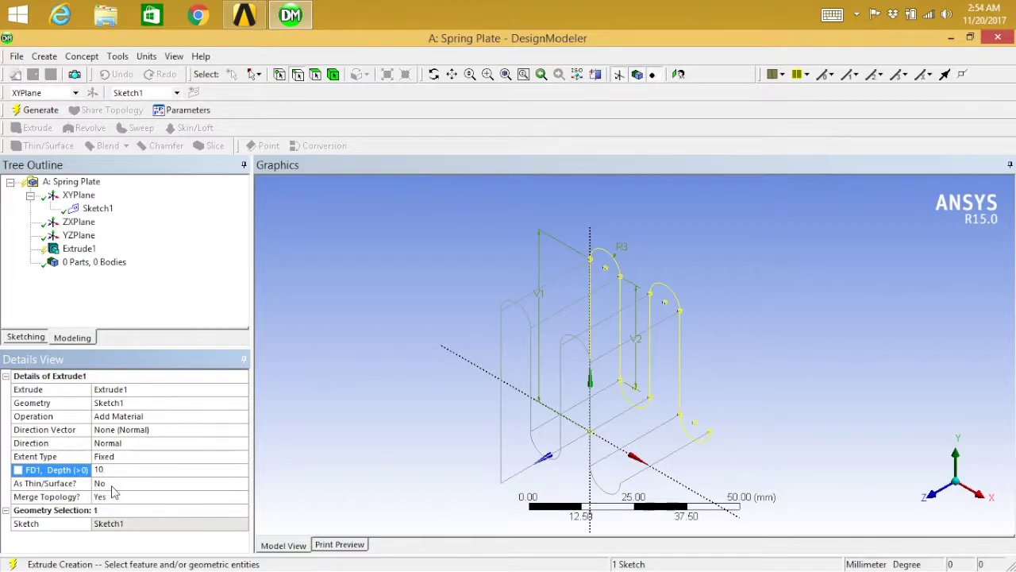
left_click(112, 485)
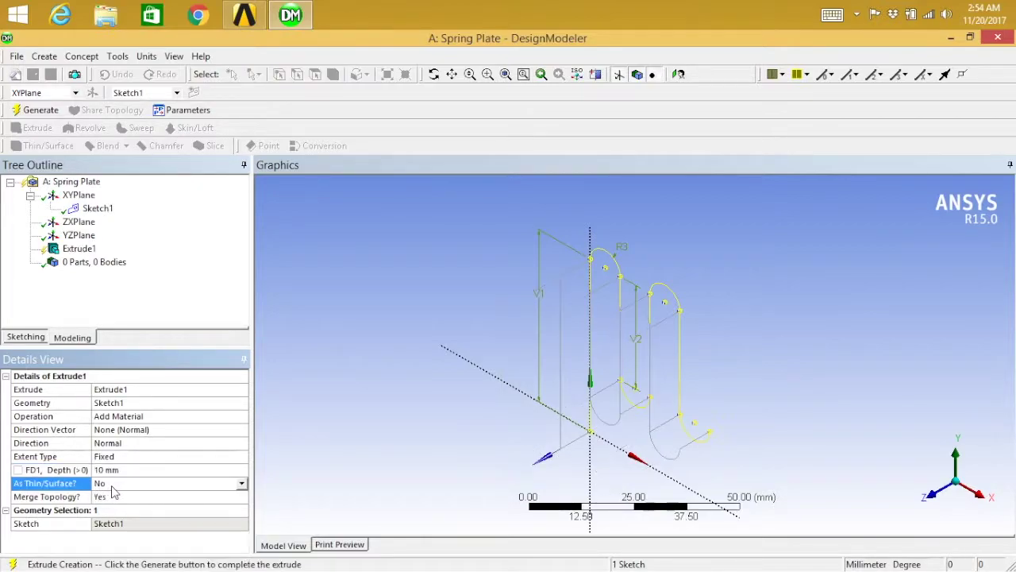
left_click(241, 484)
left_click(223, 505)
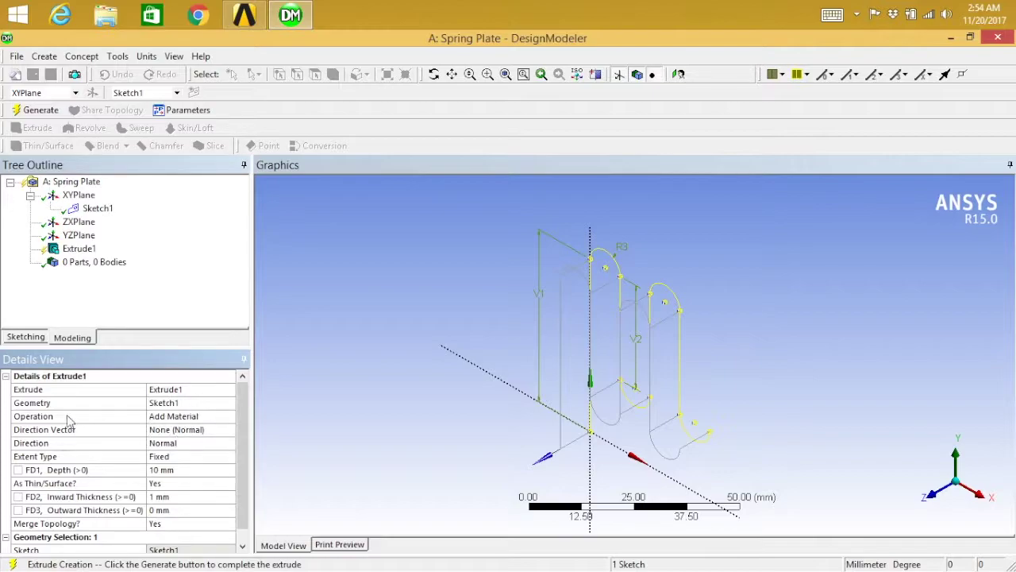
- Set Extrude1's direction to Both - Symmetric and generate the spring body
left_click(164, 444)
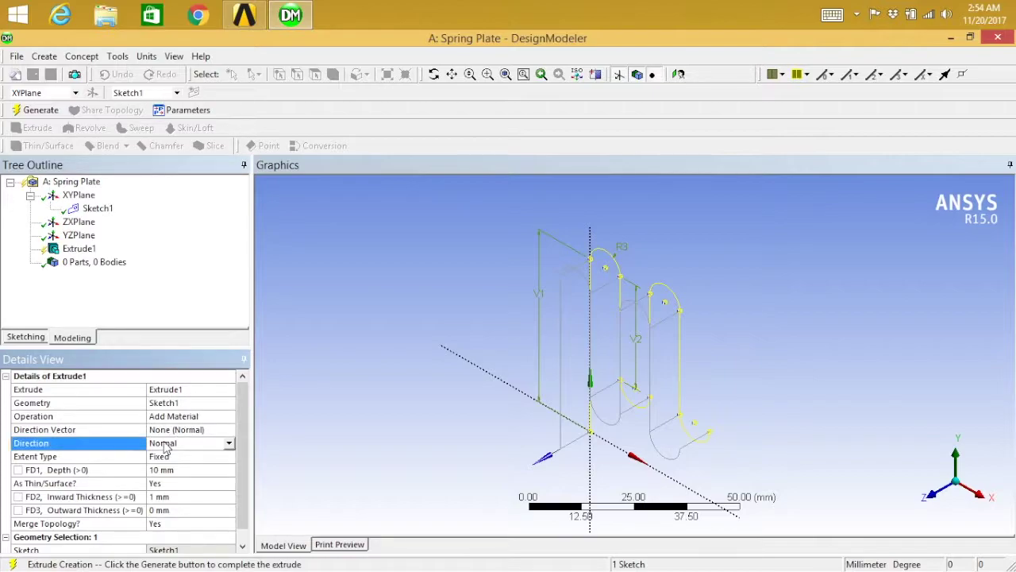
left_click(229, 443)
left_click(198, 477)
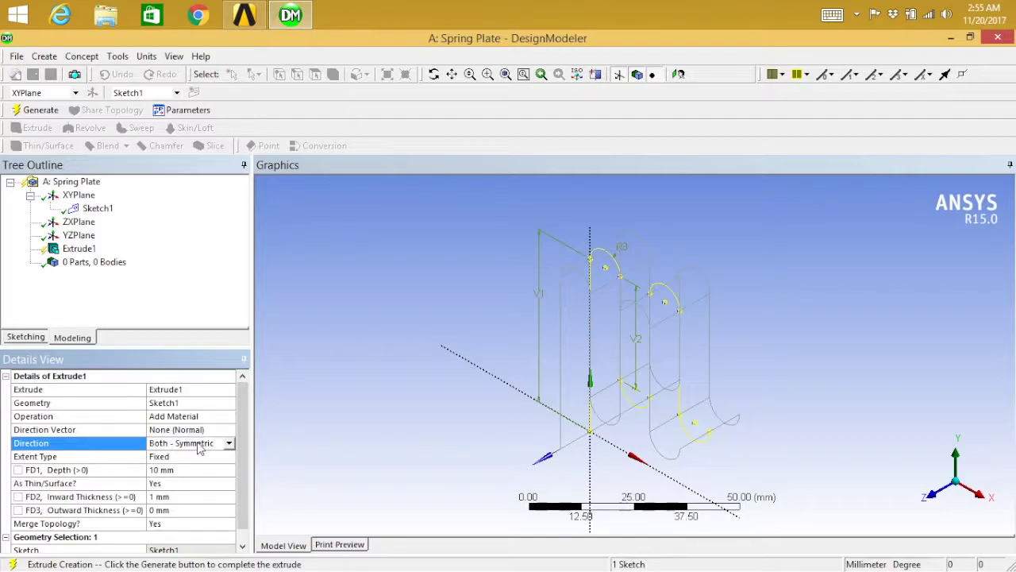
left_click(41, 111)
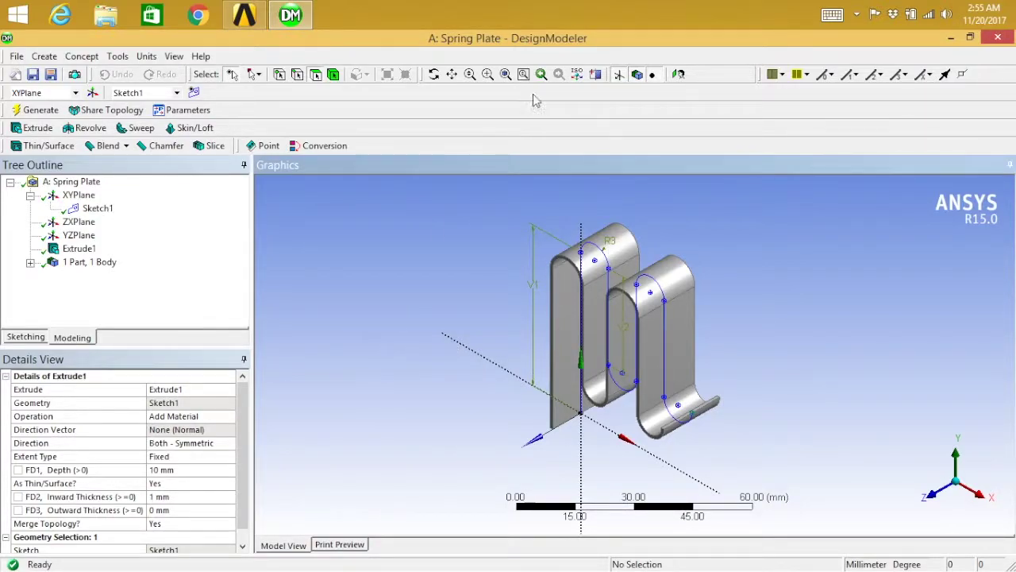
- Hide the sketch plane, zoom in and view the spring body face-on
left_click(618, 73)
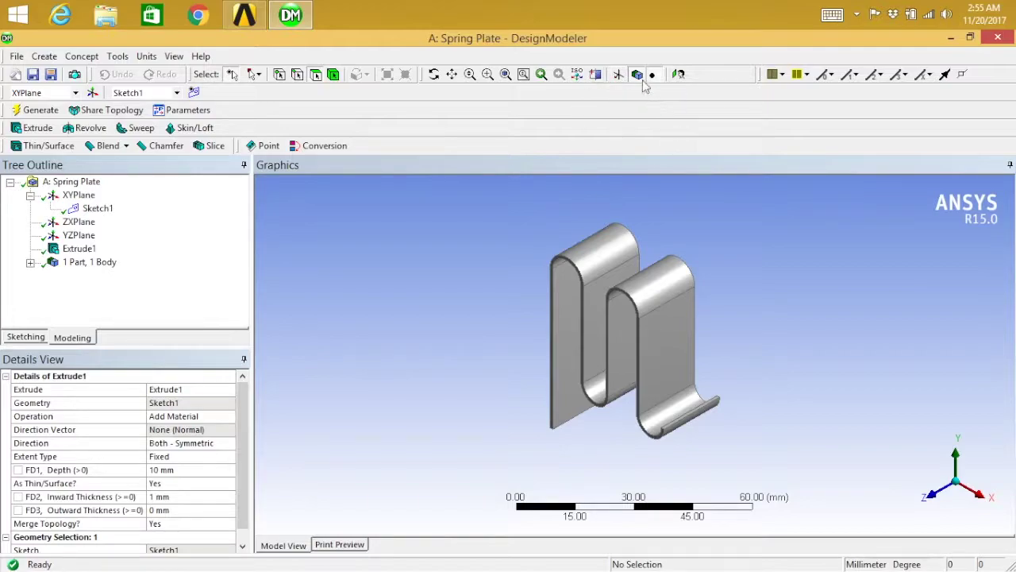
right_click_drag(451, 377, 510, 381)
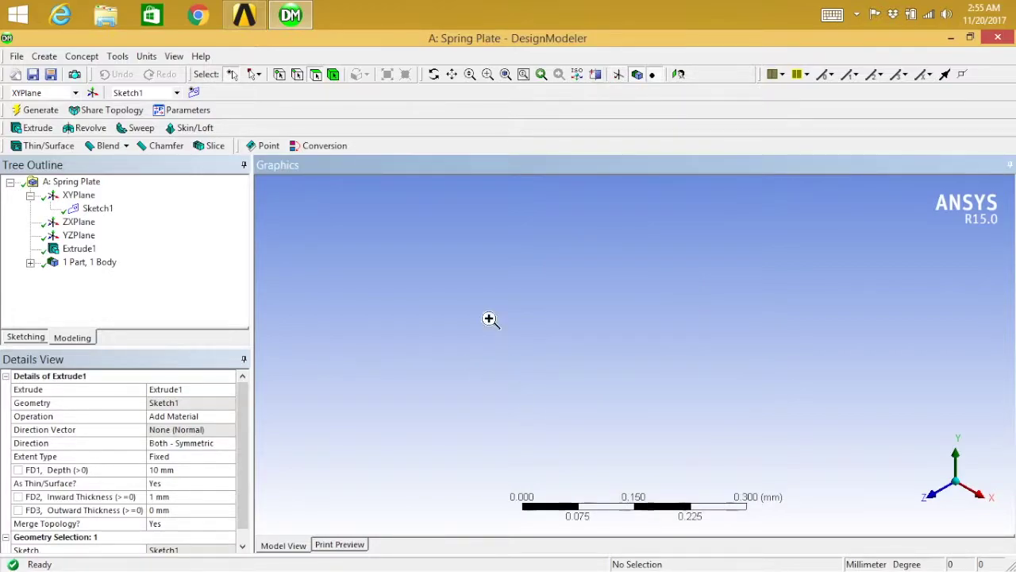
right_click(494, 345)
left_click(547, 512)
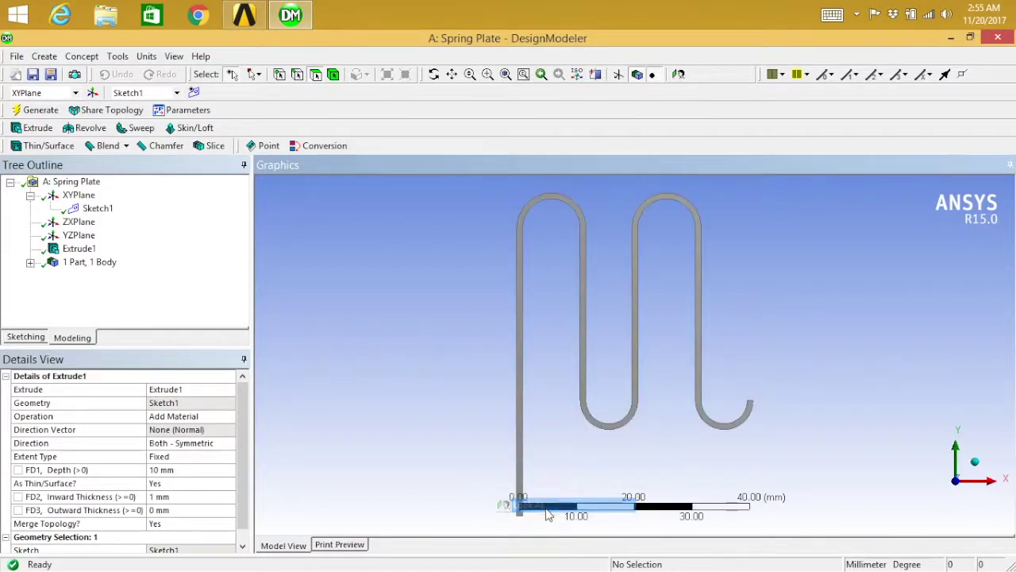
left_click(595, 74)
- Orbit the spring plate to inspect it from above, end-on and at an oblique top angle
mouse_move(755, 295)
left_mouse_down()
mouse_move(726, 313)
mouse_move(796, 261)
mouse_move(851, 281)
mouse_move(685, 317)
mouse_move(805, 274)
mouse_move(706, 363)
mouse_move(483, 415)
mouse_move(398, 354)
mouse_move(622, 445)
mouse_move(739, 295)
mouse_move(782, 389)
mouse_move(508, 362)
mouse_move(447, 318)
mouse_move(605, 436)
mouse_move(516, 479)
mouse_move(524, 508)
mouse_move(510, 524)
mouse_move(279, 460)
mouse_move(211, 394)
mouse_move(231, 437)
mouse_move(324, 295)
mouse_move(662, 294)
mouse_move(662, 508)
mouse_move(498, 393)
mouse_move(492, 556)
mouse_move(571, 558)
mouse_move(427, 551)
mouse_move(701, 392)
mouse_move(481, 302)
mouse_move(481, 374)
mouse_move(510, 395)
mouse_move(484, 351)
mouse_move(576, 404)
mouse_move(517, 325)
mouse_move(667, 426)
mouse_move(730, 322)
mouse_move(529, 290)
mouse_move(447, 366)
mouse_move(659, 314)
mouse_move(646, 413)
mouse_move(515, 302)
mouse_move(660, 240)
mouse_move(515, 196)
mouse_move(250, 238)
left_mouse_up()
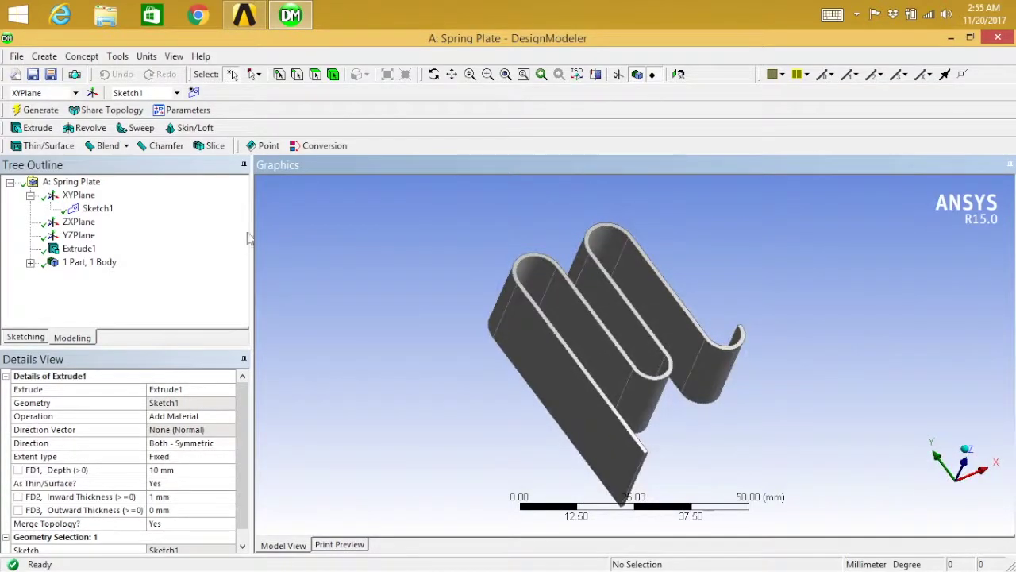
mouse_move(820, 235)
left_mouse_down()
mouse_move(785, 320)
mouse_move(833, 299)
mouse_move(755, 408)
mouse_move(588, 343)
mouse_move(613, 198)
mouse_move(583, 209)
mouse_move(492, 200)
mouse_move(441, 215)
left_mouse_up()
left_click_drag(860, 340, 608, 210)
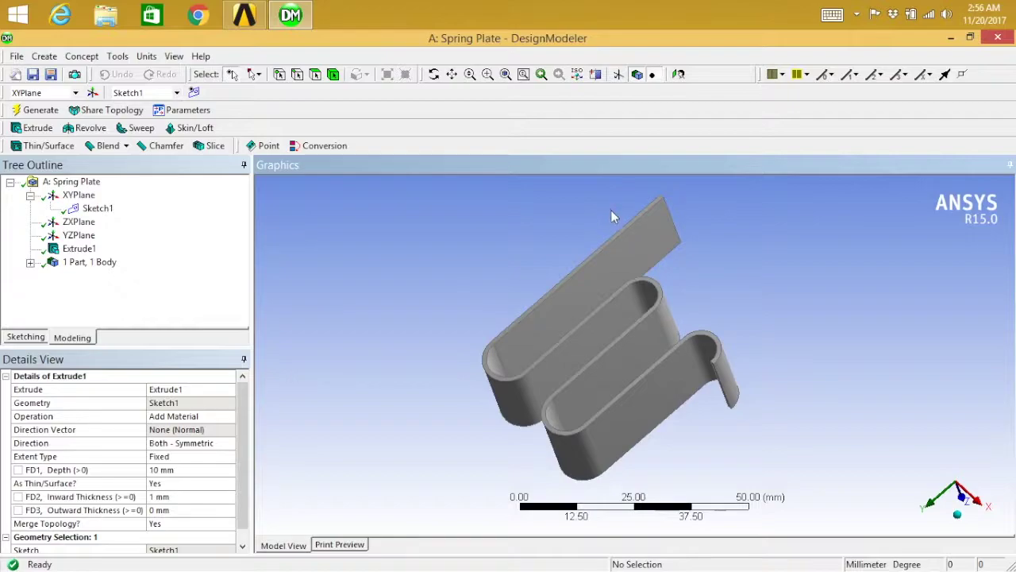